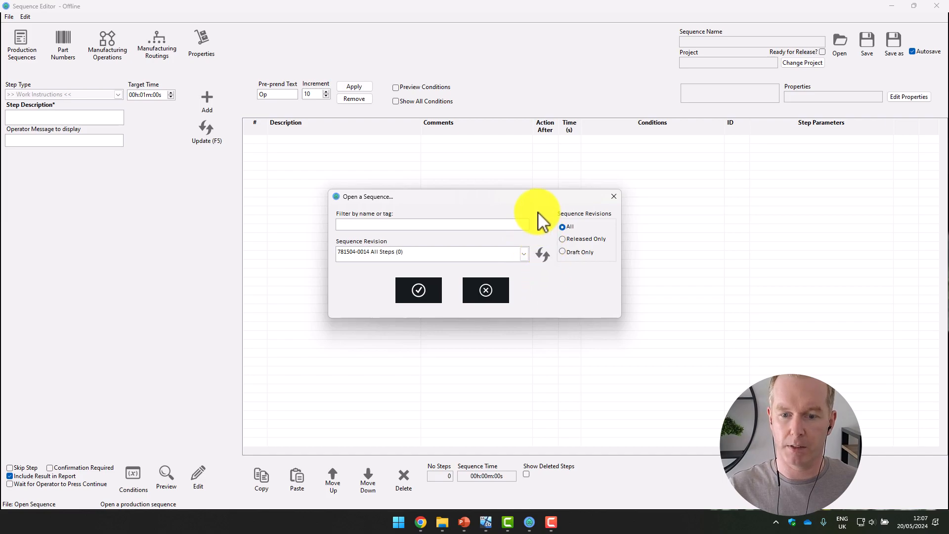
Step: Refresh the list of sequence revisions and open the Daily PM Checks (1) sequence
left_click(524, 254)
left_click(524, 253)
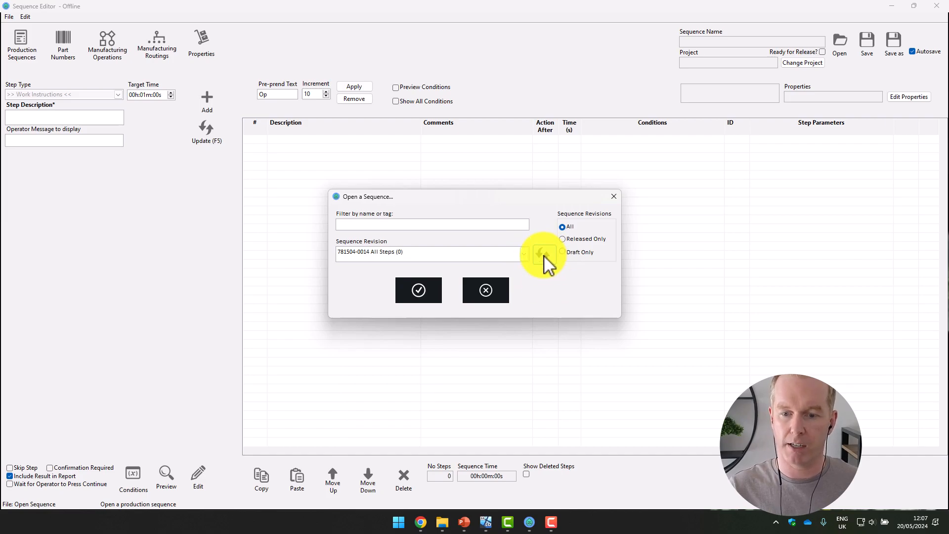
left_click(525, 254)
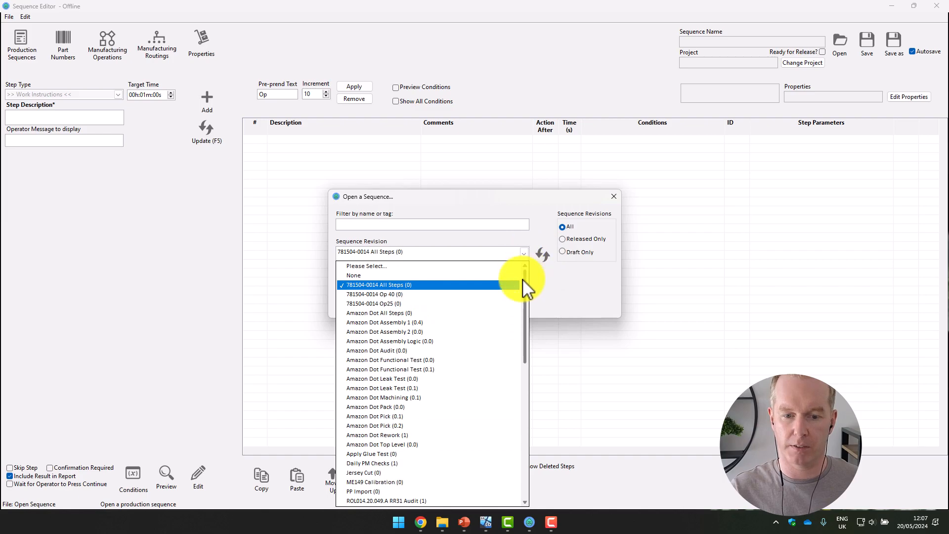
scroll(528, 284, "down", 1)
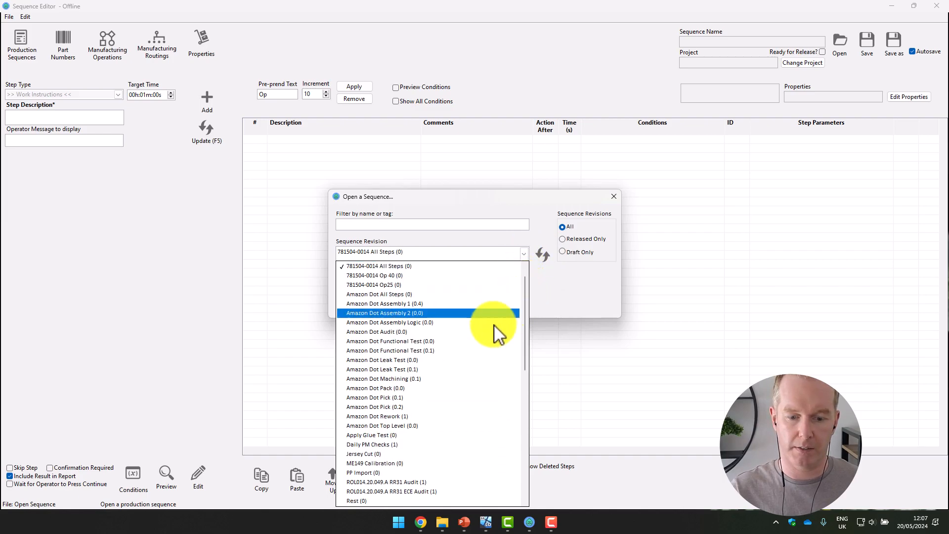
left_click(395, 445)
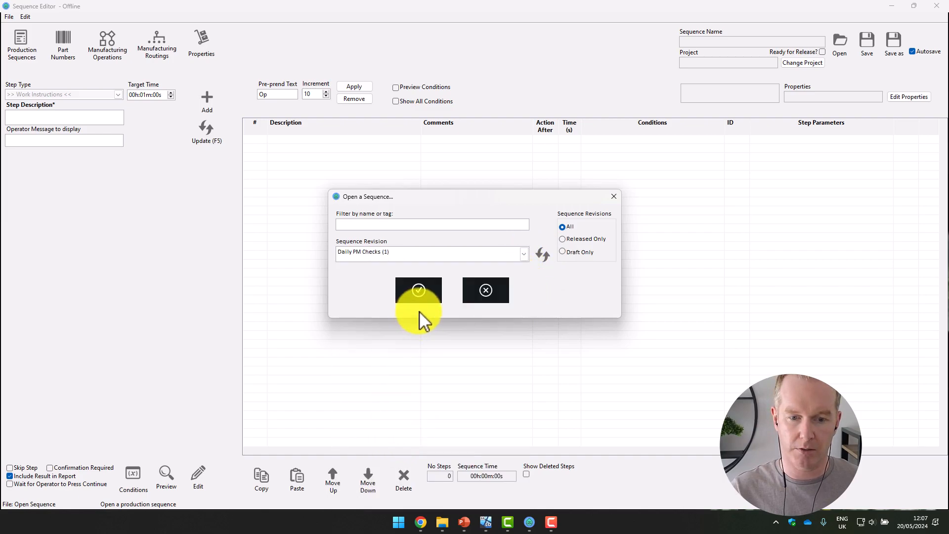
left_click(431, 287)
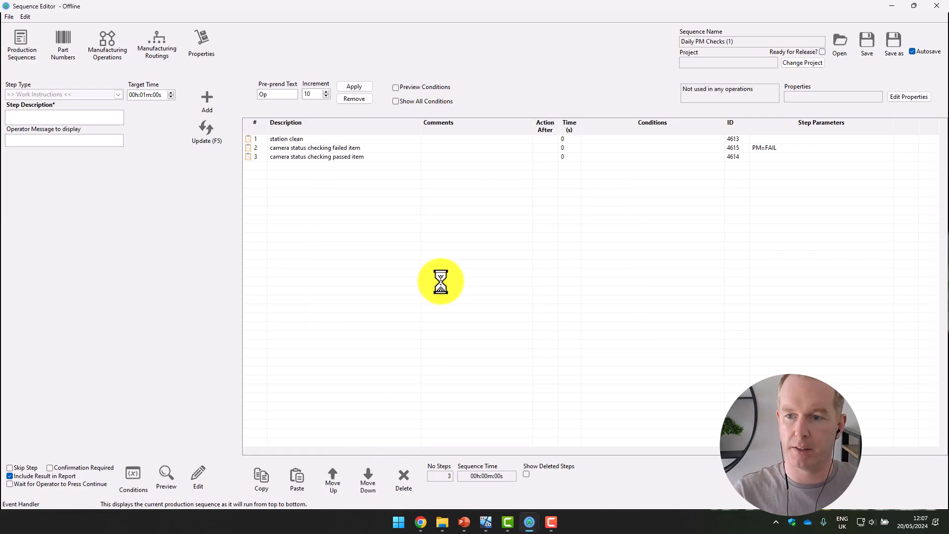
Step: Review the settings of the station clean step and the two camera status checking steps
left_click(300, 139)
left_click(299, 148)
left_click(341, 157)
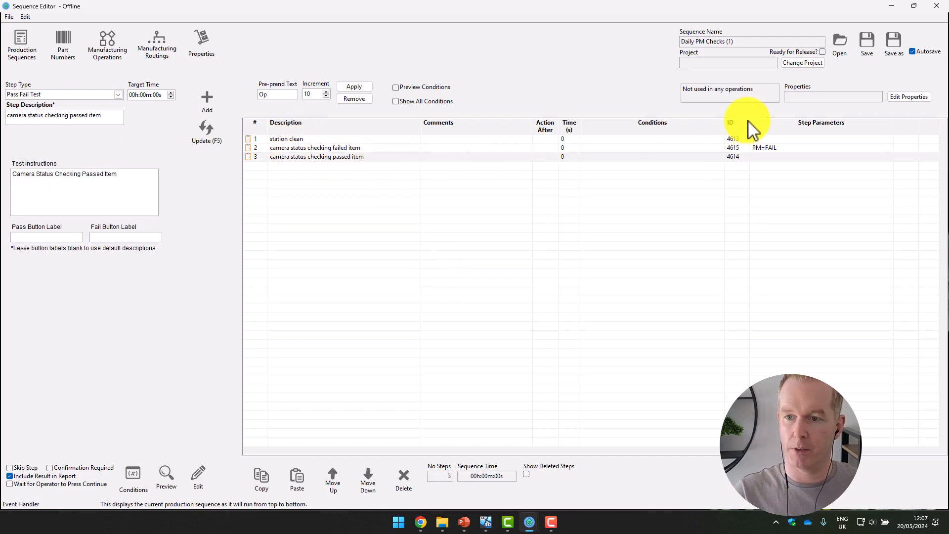
left_click(296, 140)
left_click(299, 148)
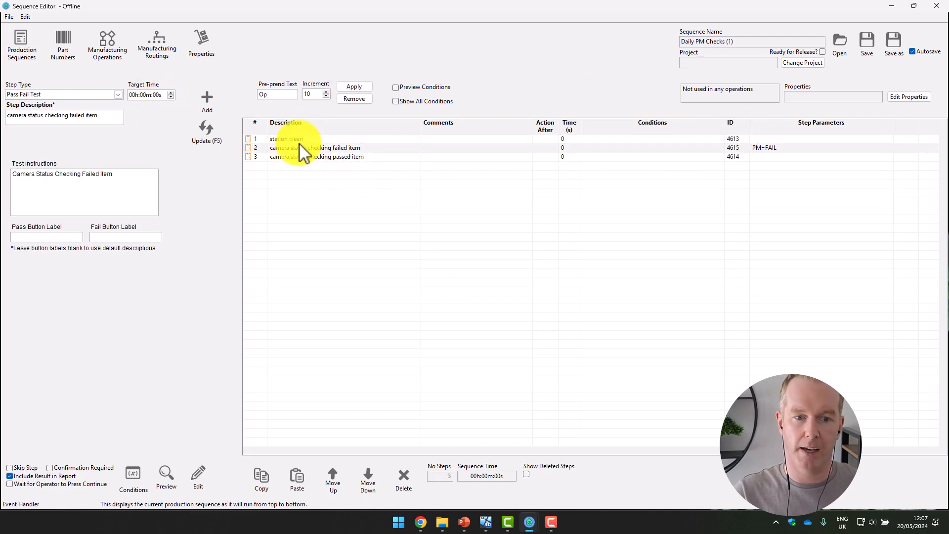
Step: Export the Daily PM Checks (1) sequence as a PDF to the Desktop under the suggested file name
left_click(8, 16)
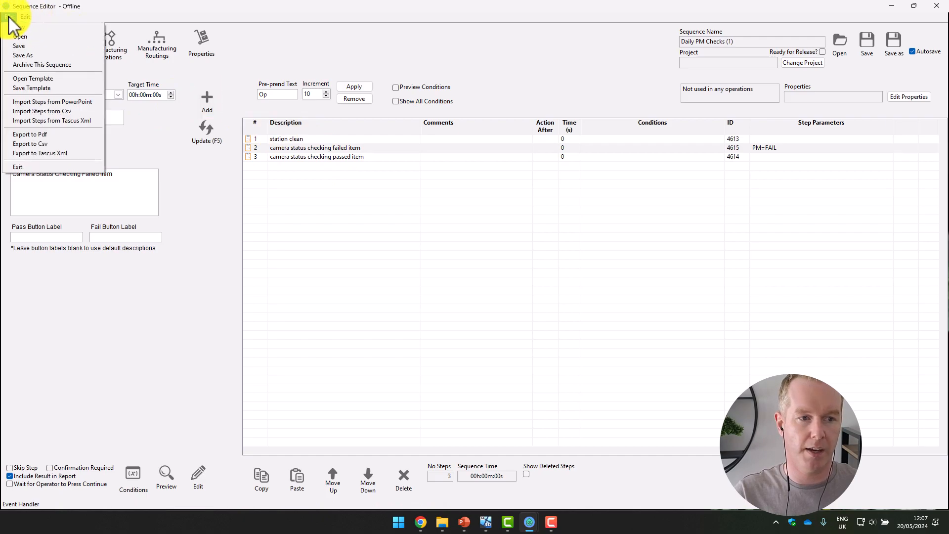
left_click(35, 135)
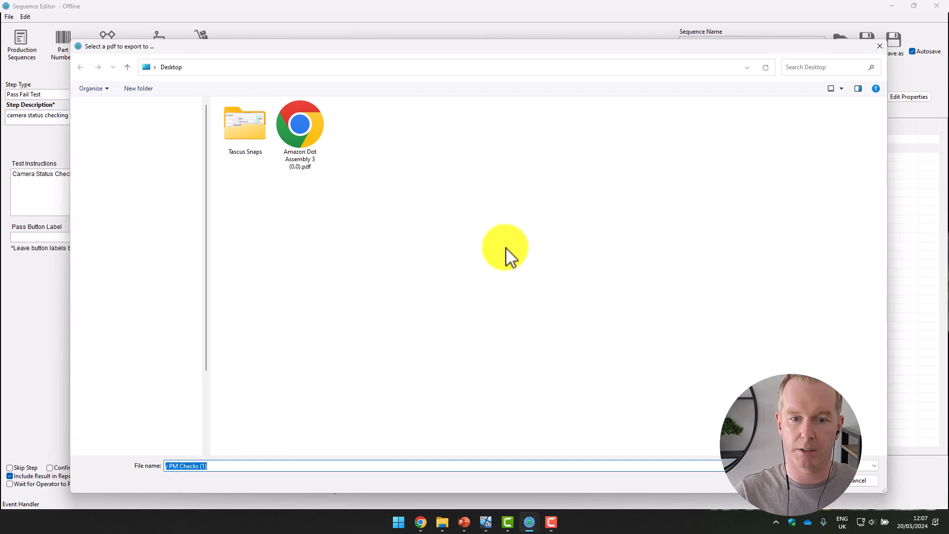
key("Return")
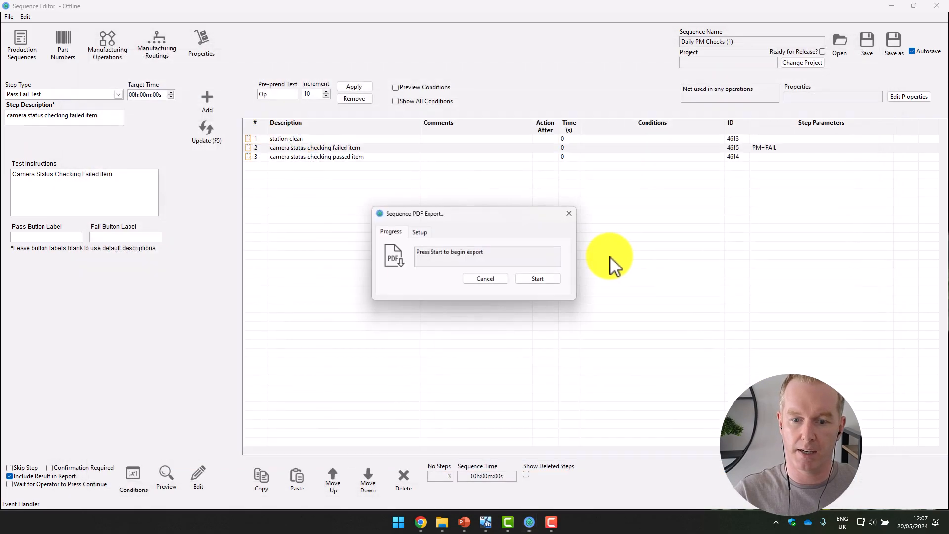
left_click(538, 281)
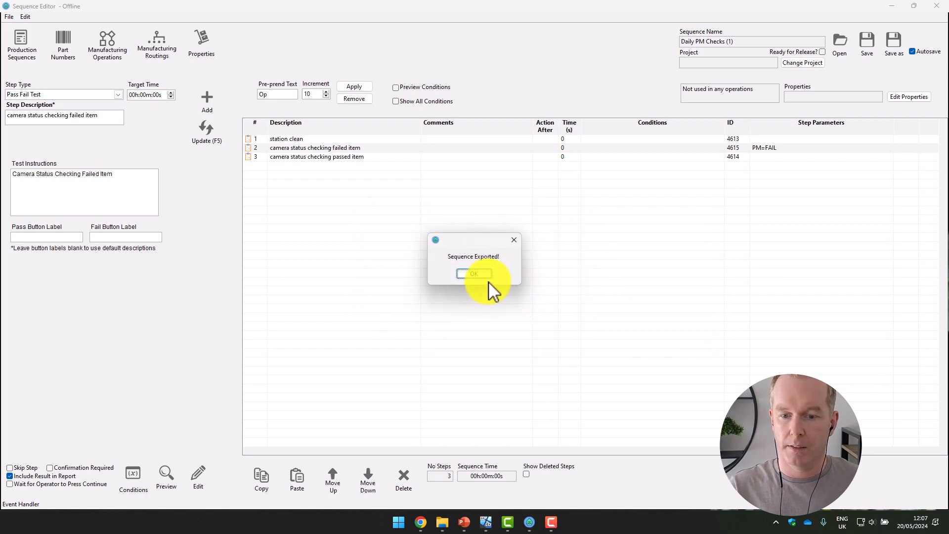
left_click(482, 275)
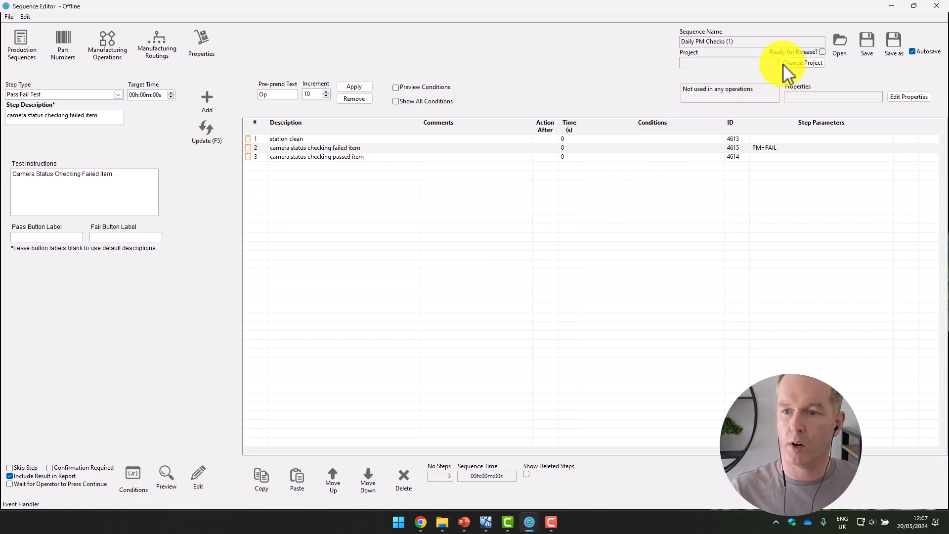
Step: Mark the Daily PM Checks sequence as ready for release, save it and close the Sequence Editor
left_click(822, 53)
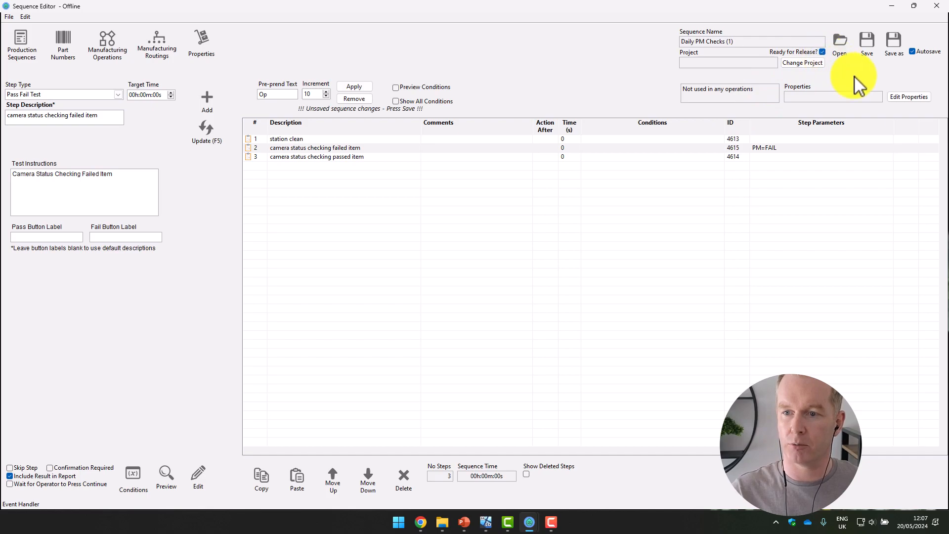
left_click(868, 38)
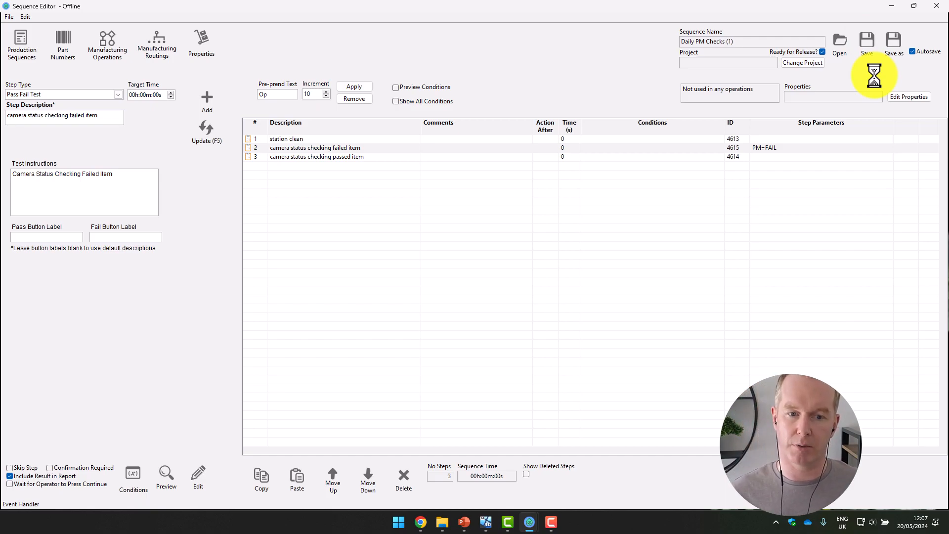
left_click(937, 6)
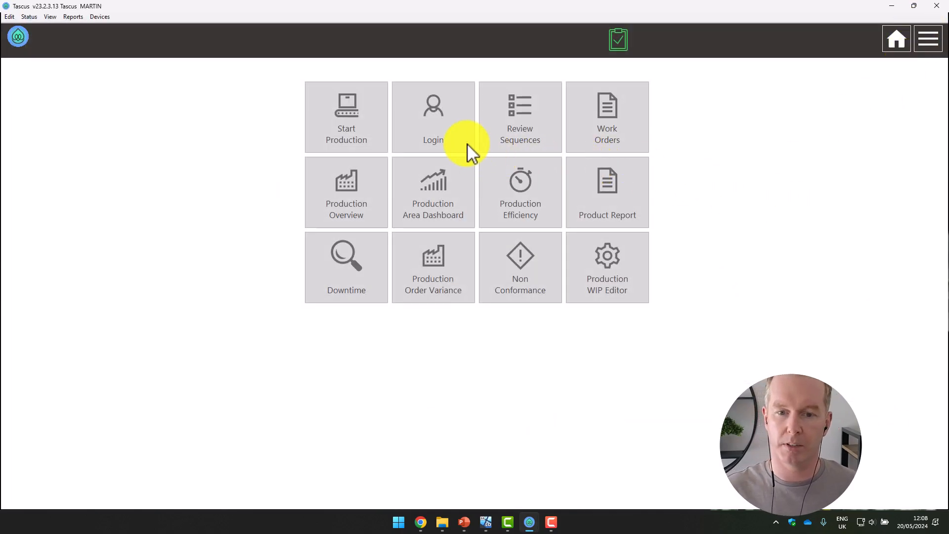
Step: Switch user by selecting the reviewer's username and entering the account password
left_click(458, 129)
left_click(542, 227)
left_click(496, 257)
left_click(495, 327)
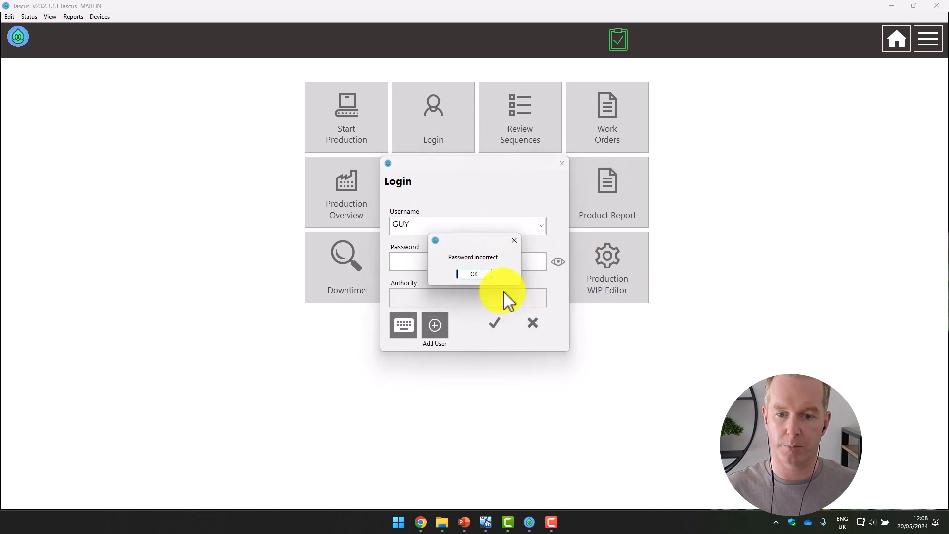
left_click(479, 276)
type("****")
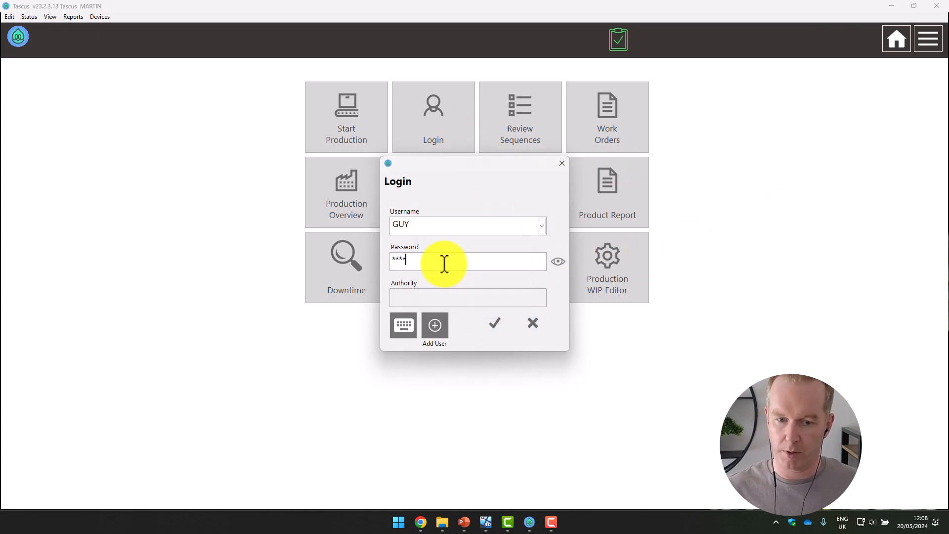
left_click(505, 335)
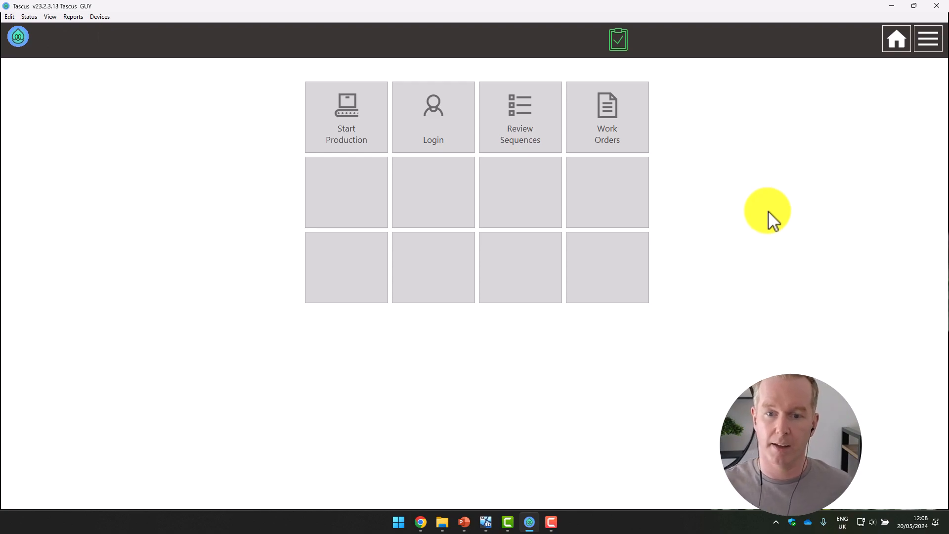
Step: Open the sequence review list and select the Daily PM Checks sequence
left_click(541, 118)
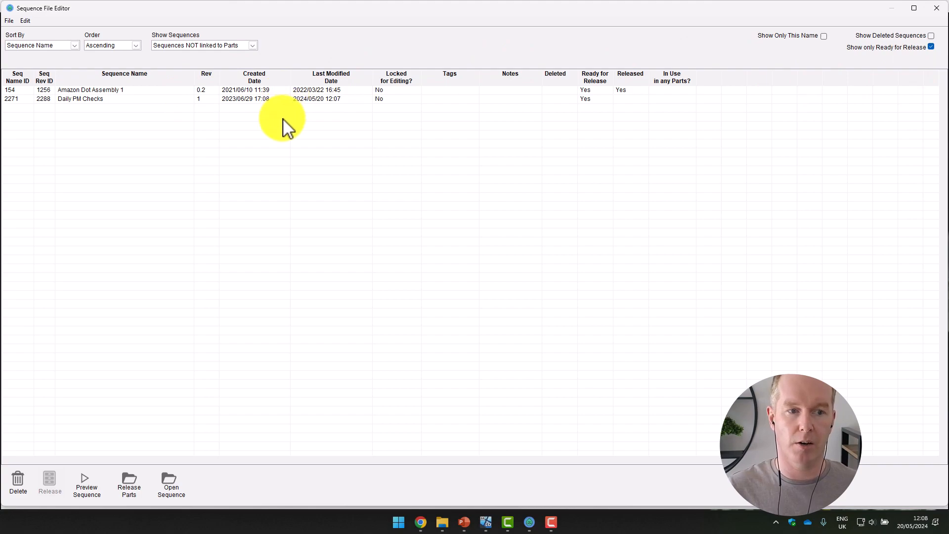
left_click(95, 99)
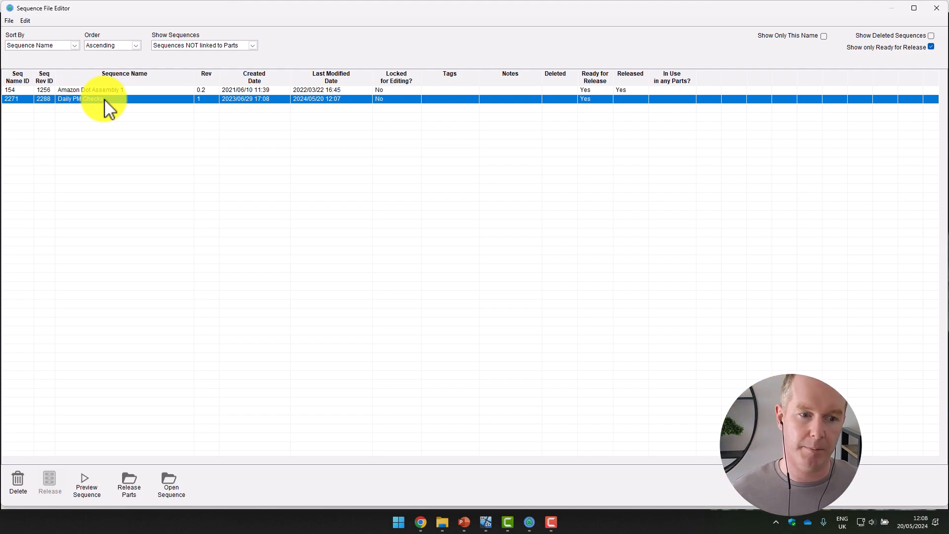
left_click(105, 91)
left_click(104, 97)
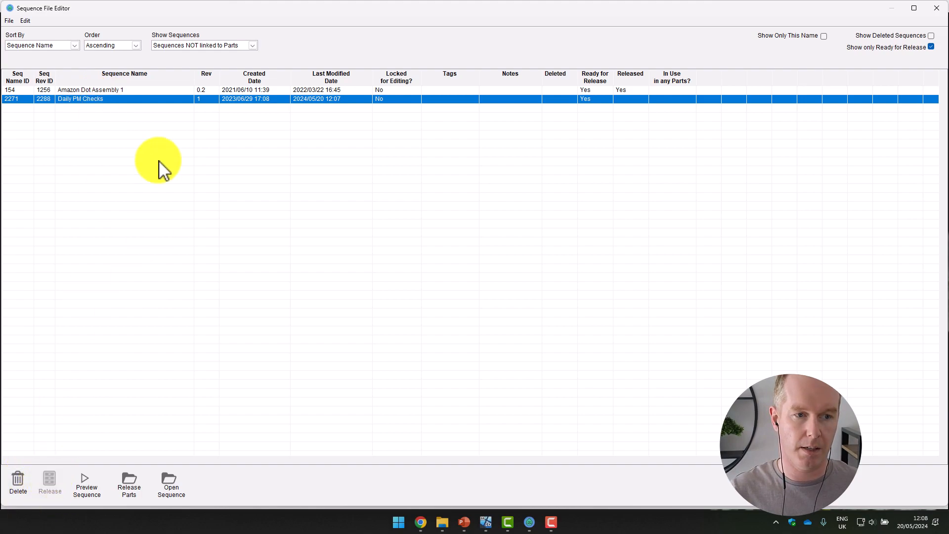
Step: Set the sequence filter to All so the list includes sequences whether or not they are linked to parts
left_click(251, 46)
left_click(235, 55)
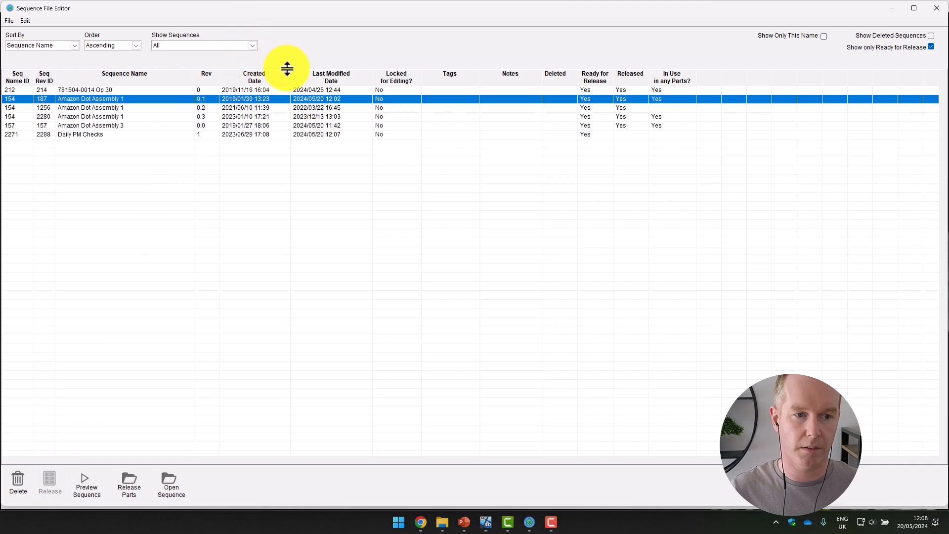
left_click(103, 135)
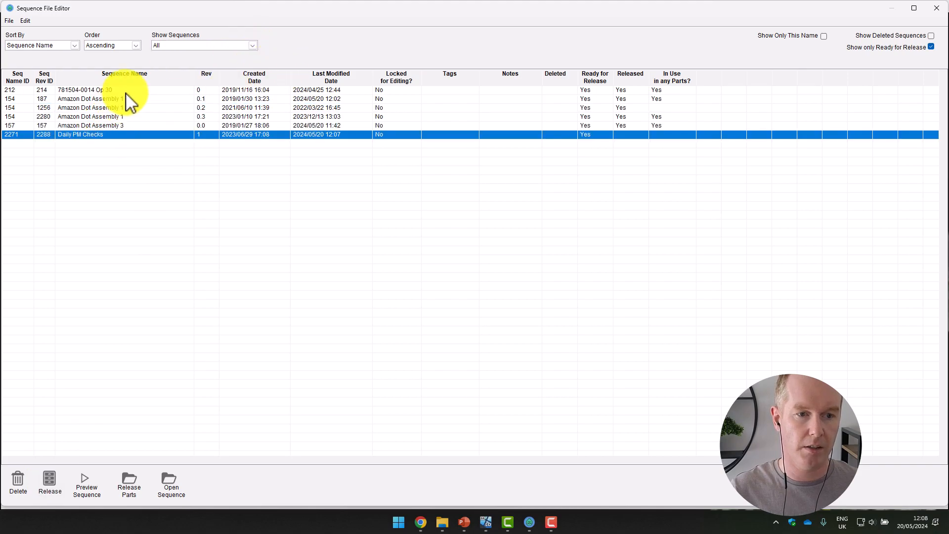
left_click(252, 45)
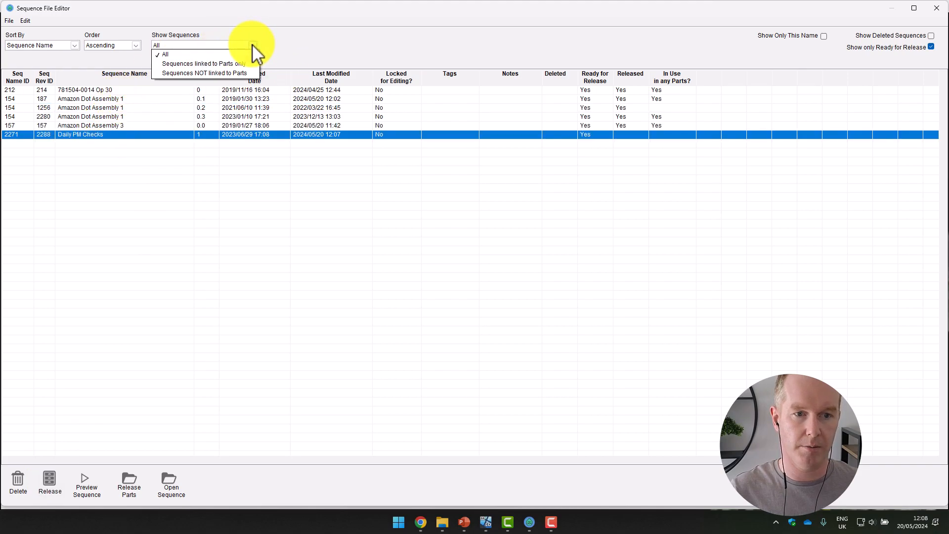
left_click(207, 54)
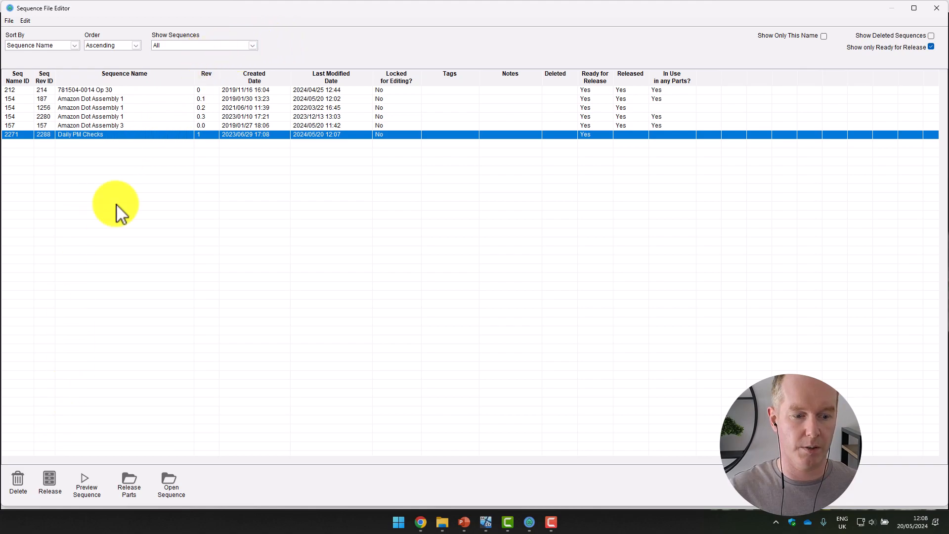
Step: Release revision 1 of the Daily PM Checks sequence and close the Sequence File Editor
left_click(107, 129)
left_click(103, 136)
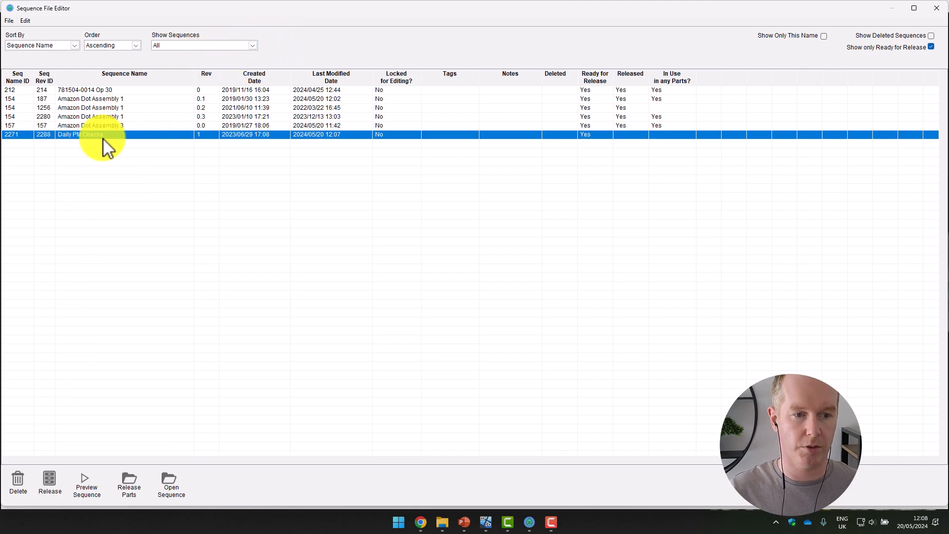
left_click(49, 480)
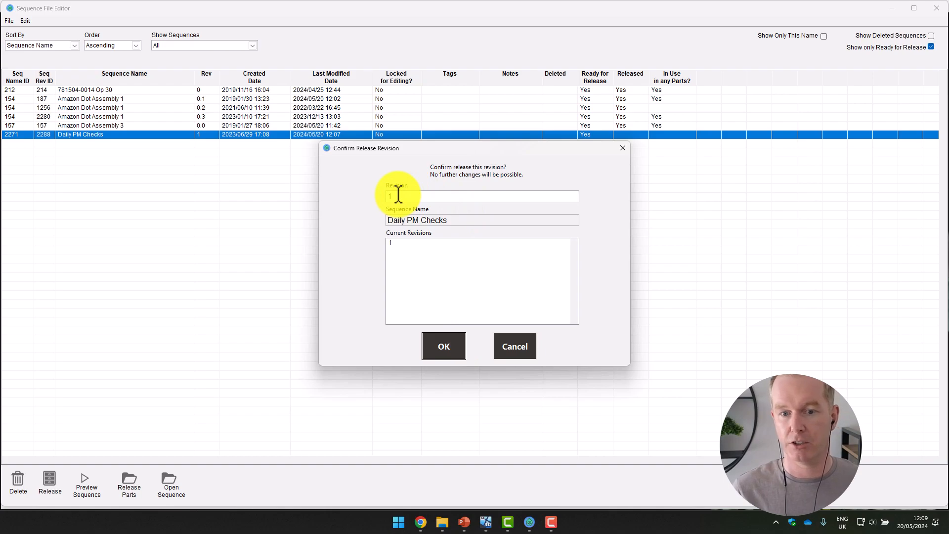
left_click(455, 354)
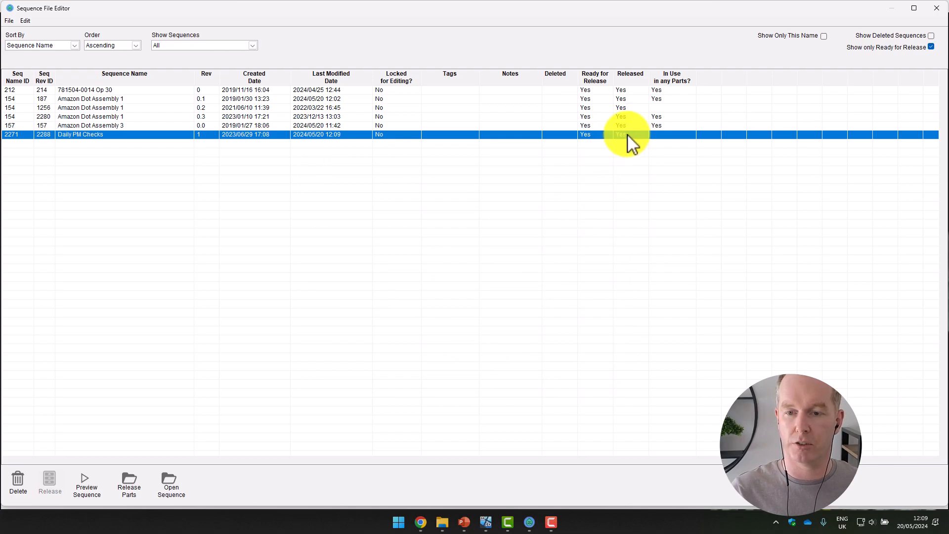
left_click(939, 9)
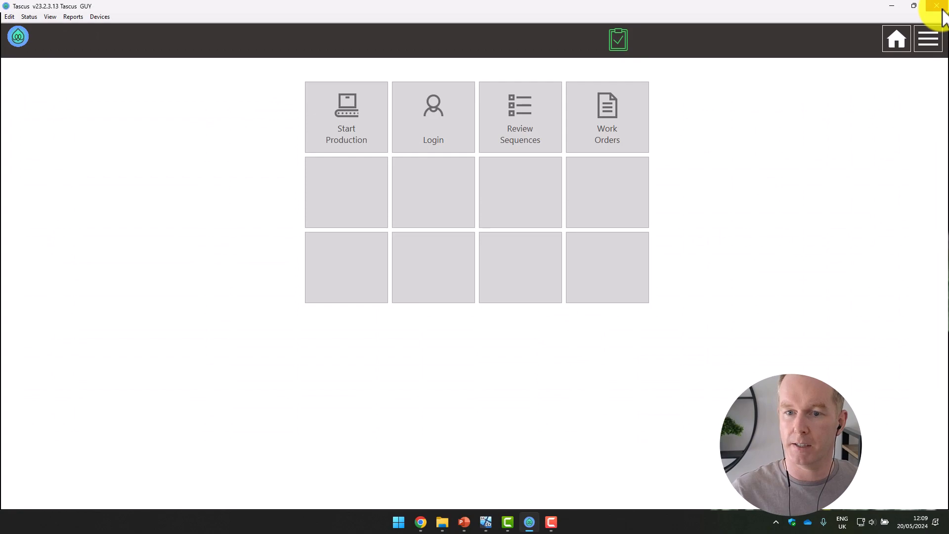
Step: Log in with the account that can edit sequences by entering its password
left_click(441, 129)
type("****")
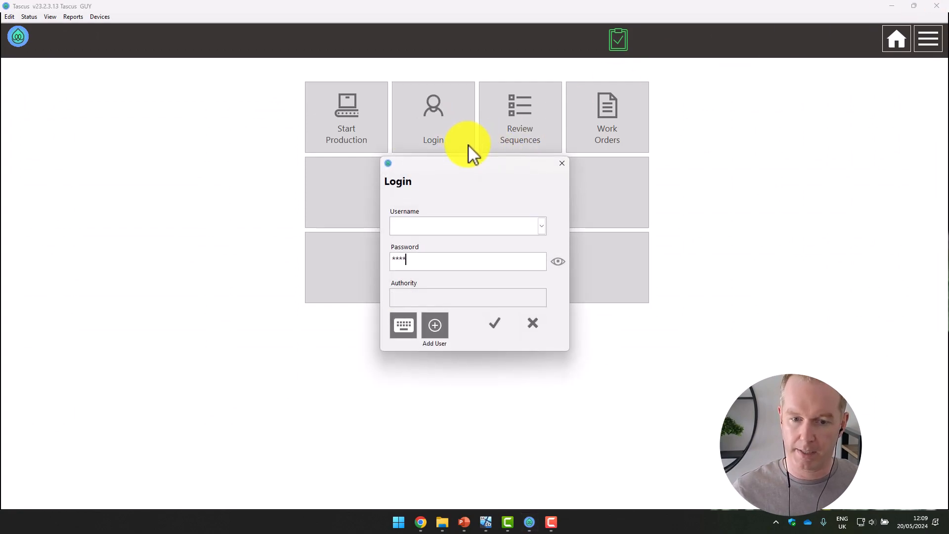
key("Return")
Step: Launch the Sequence Editor, start opening a sequence and list all the available revisions
left_click(928, 40)
left_click(922, 75)
left_click(839, 44)
left_click(544, 255)
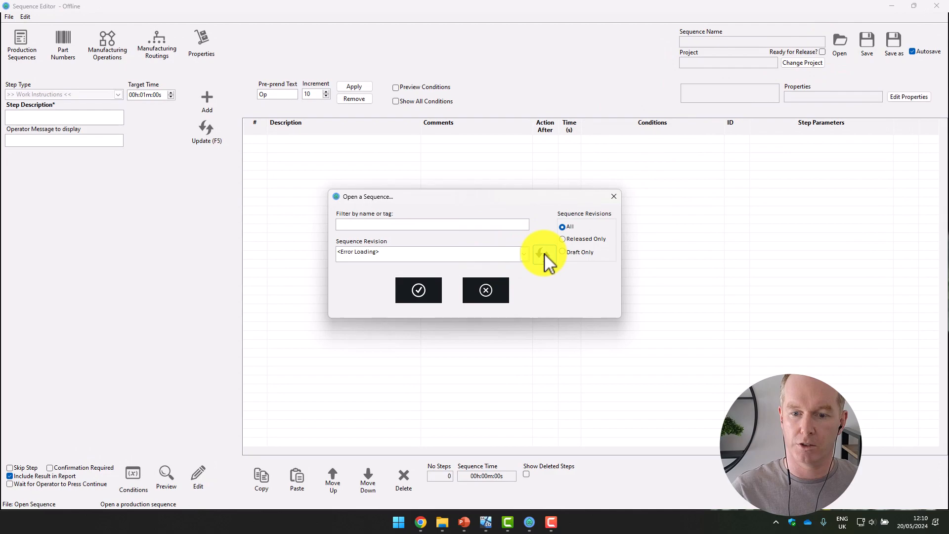
left_click(524, 253)
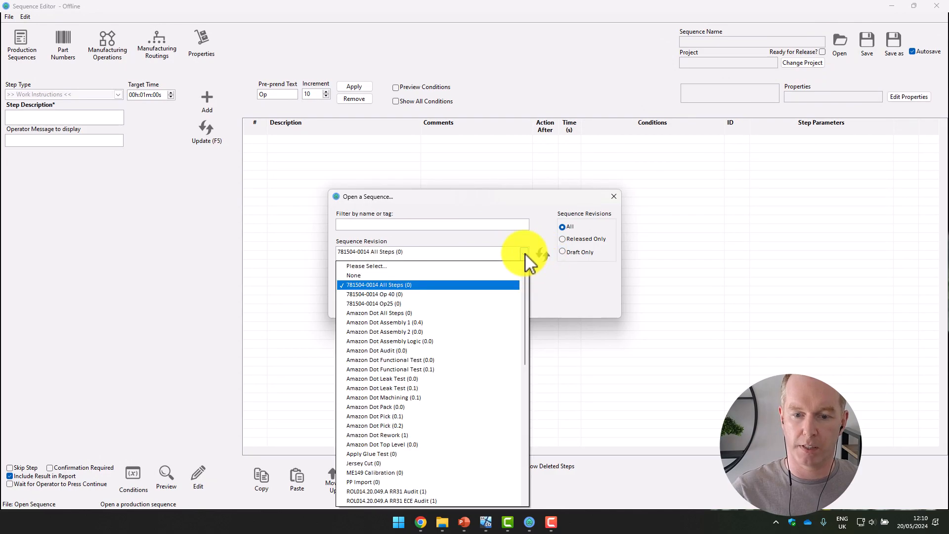
Step: Open revision 1 of Daily PM Checks from the Released Only revisions, accept read-only mode and view each step's settings
left_click(563, 238)
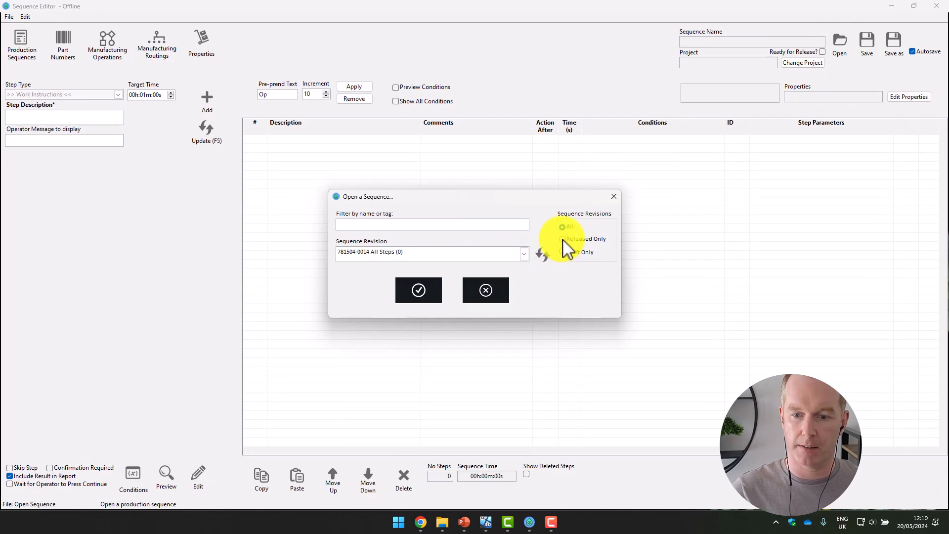
left_click(524, 253)
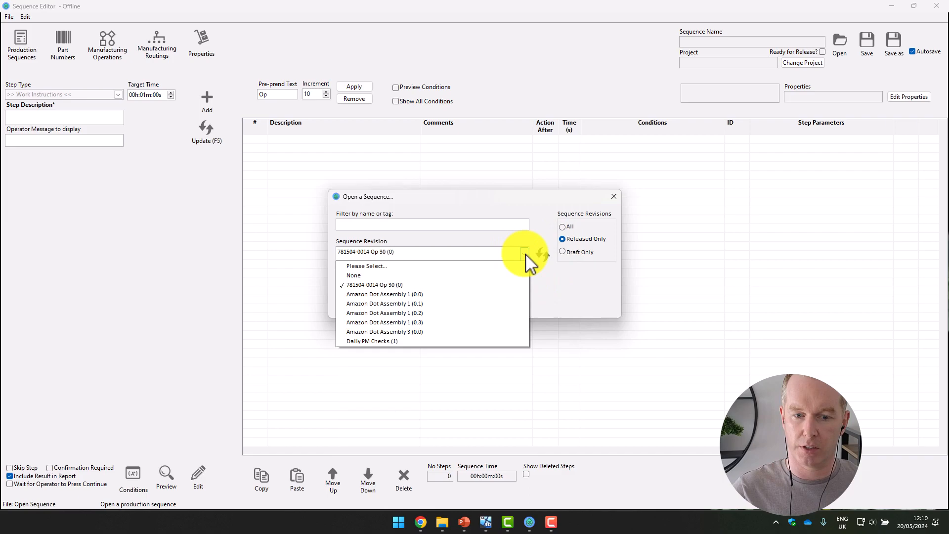
left_click(411, 340)
left_click(426, 288)
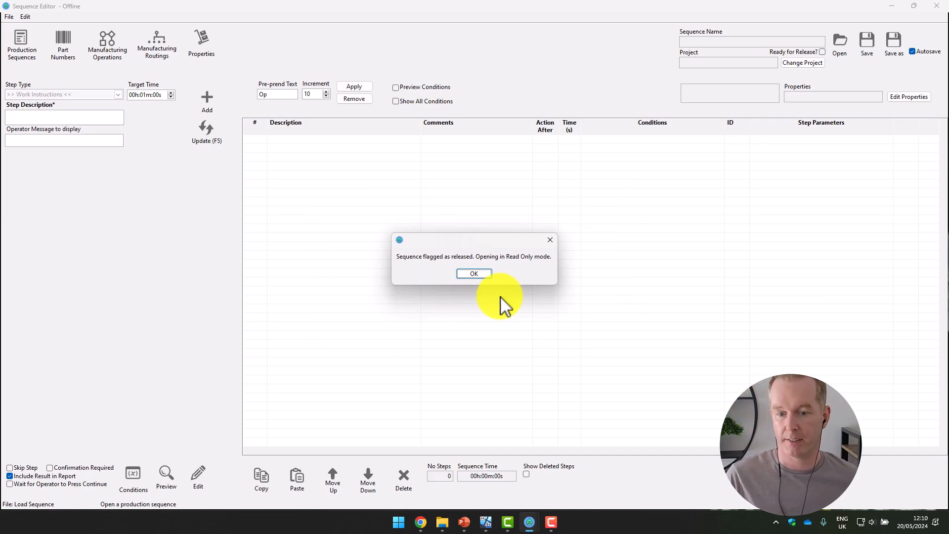
left_click(492, 276)
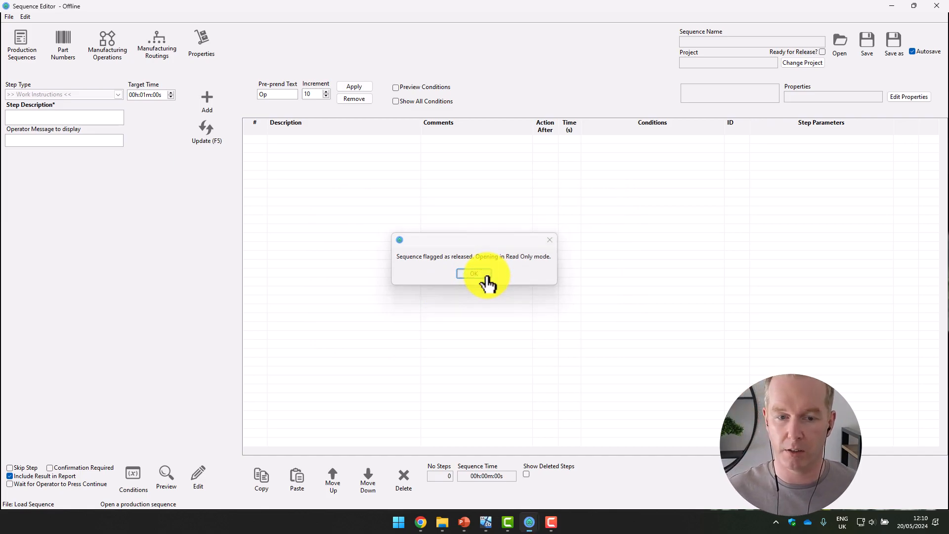
left_click(334, 149)
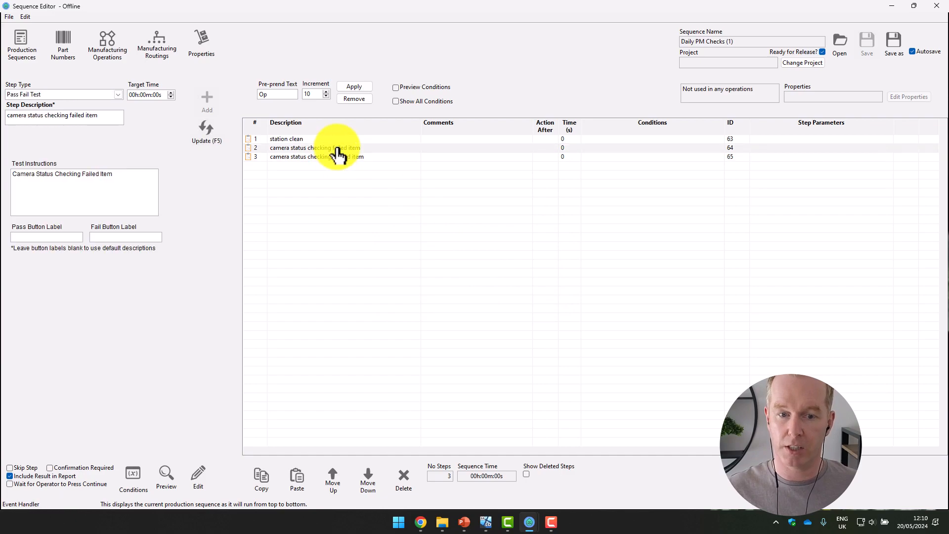
left_click(326, 139)
left_click(330, 157)
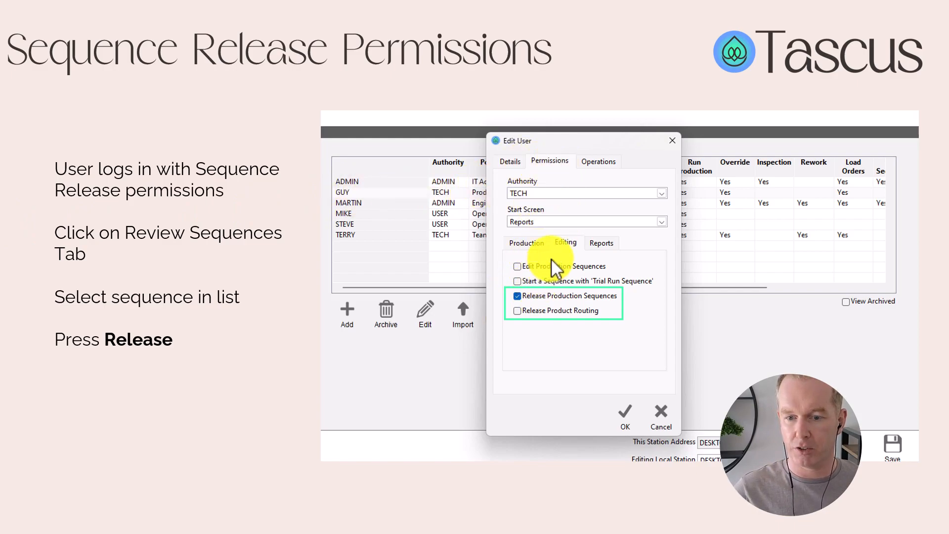
left_click(533, 300)
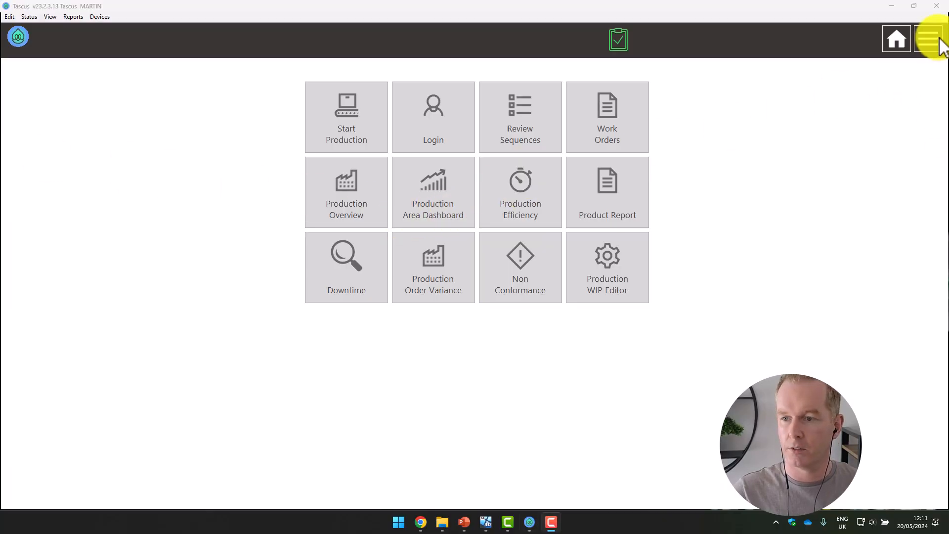
Step: Open the engineer's account in the system user settings and review its permissions for editing and releasing production sequences
left_click(939, 44)
left_click(916, 101)
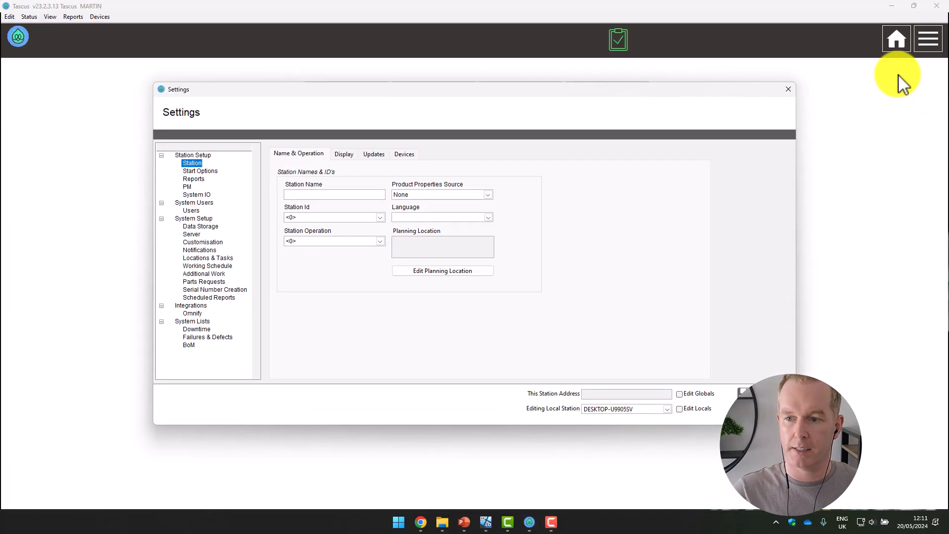
left_click(193, 210)
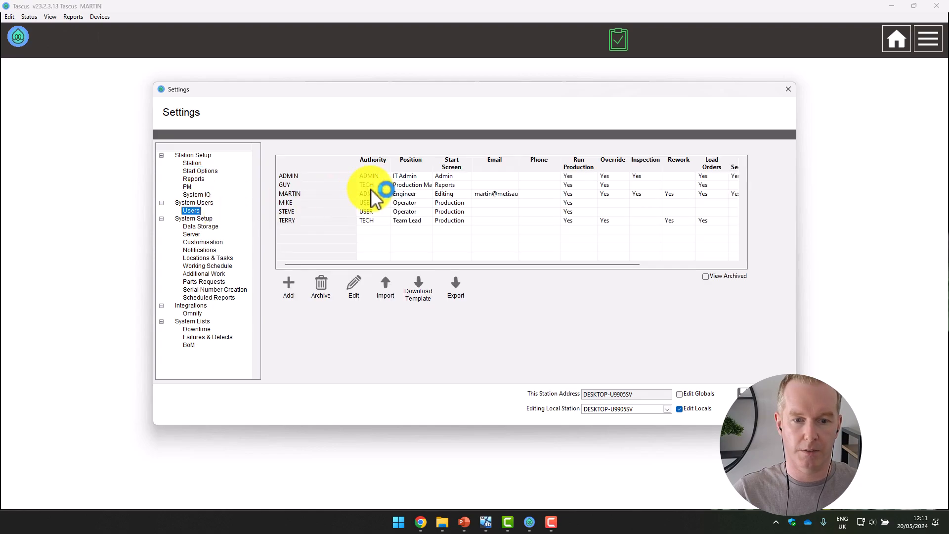
double_click(310, 195)
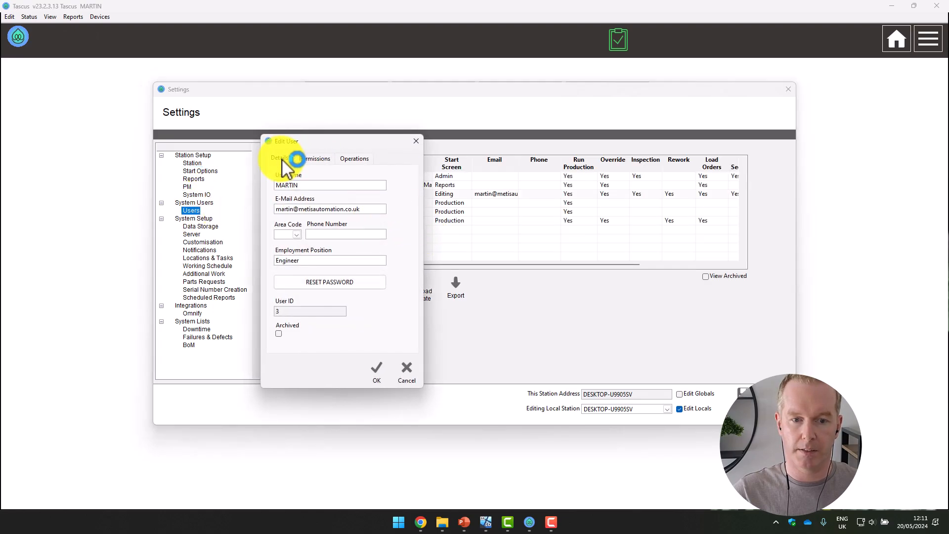
left_click(433, 170)
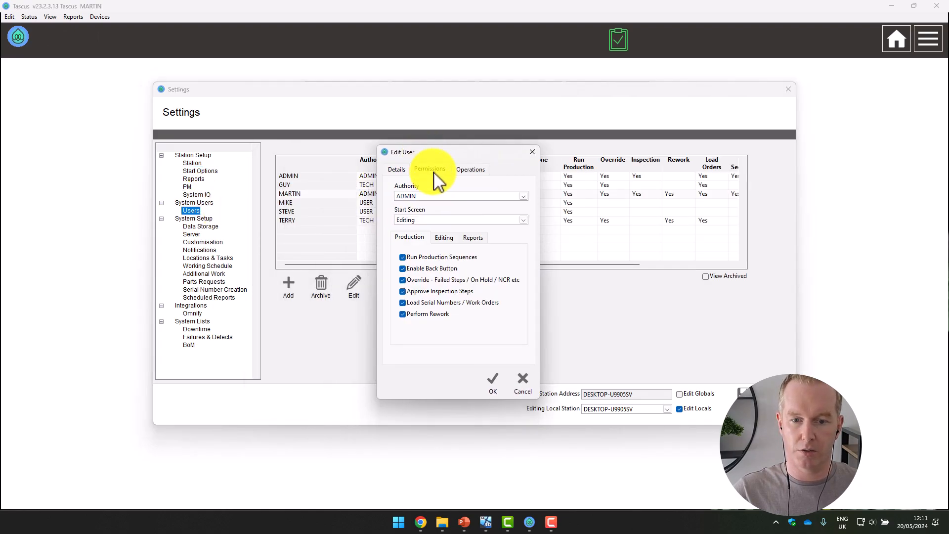
left_click(443, 239)
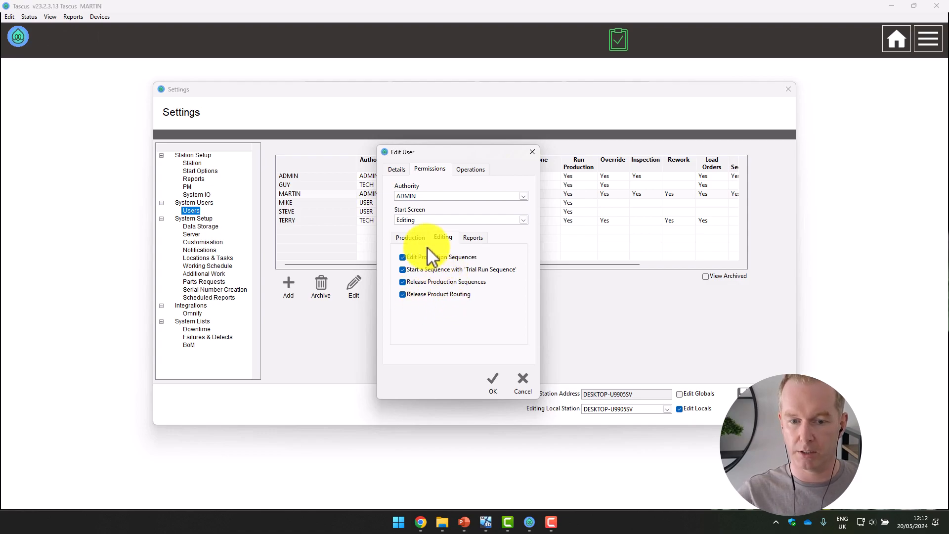
left_click(493, 381)
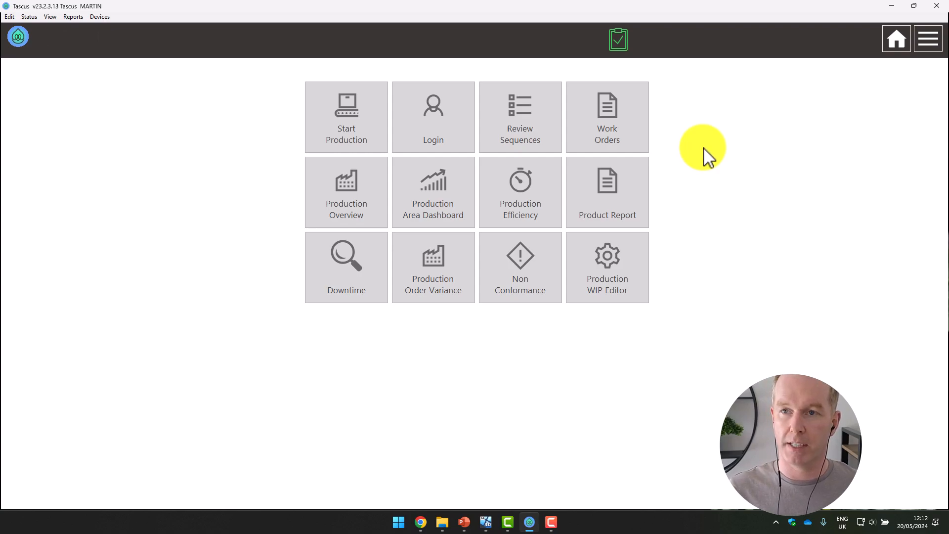
Step: Open and close Review Sequences and the Sequence Editor from the home screen to check access to both
left_click(544, 129)
left_click(937, 6)
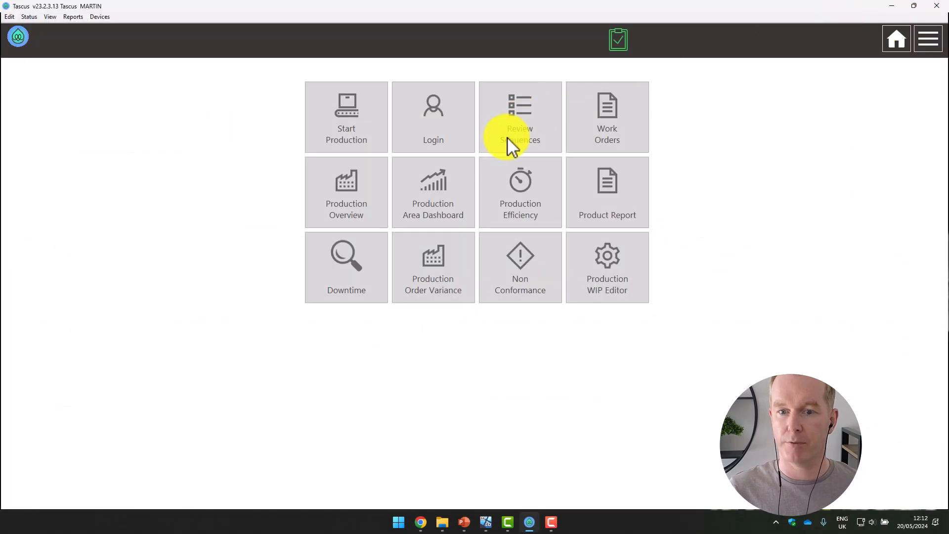
left_click(928, 39)
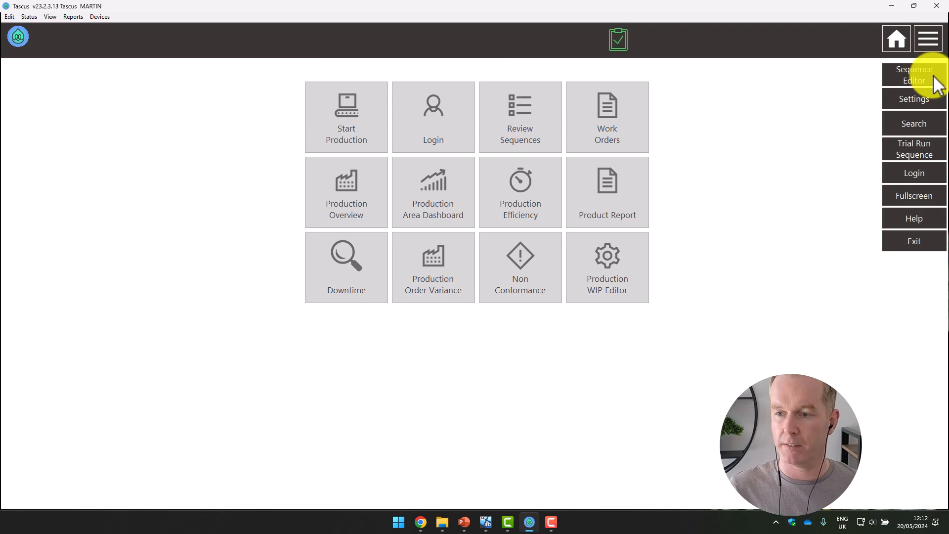
left_click(12, 18)
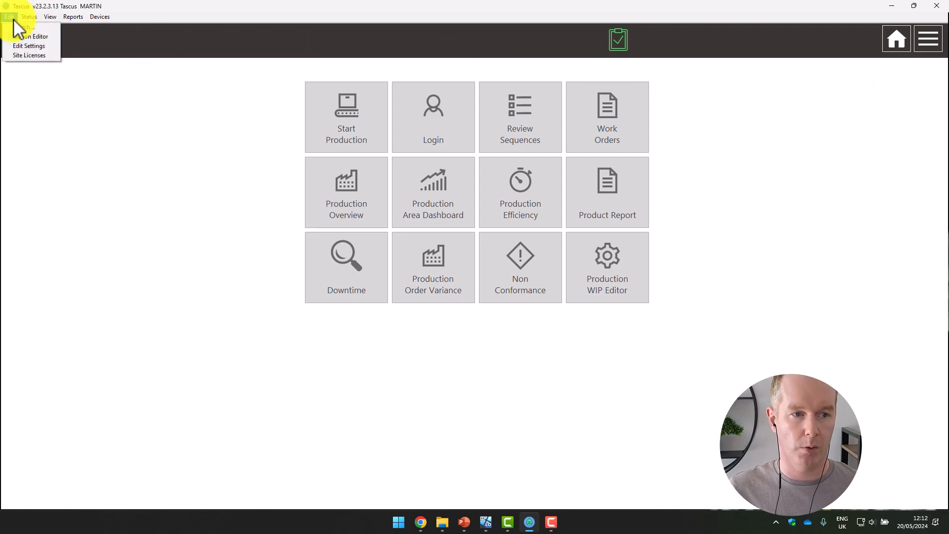
left_click(34, 37)
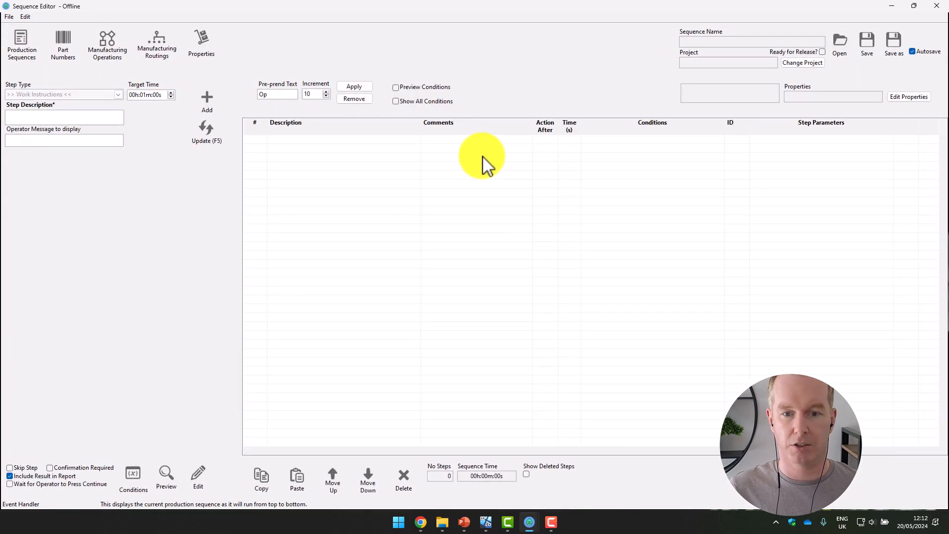
left_click(937, 6)
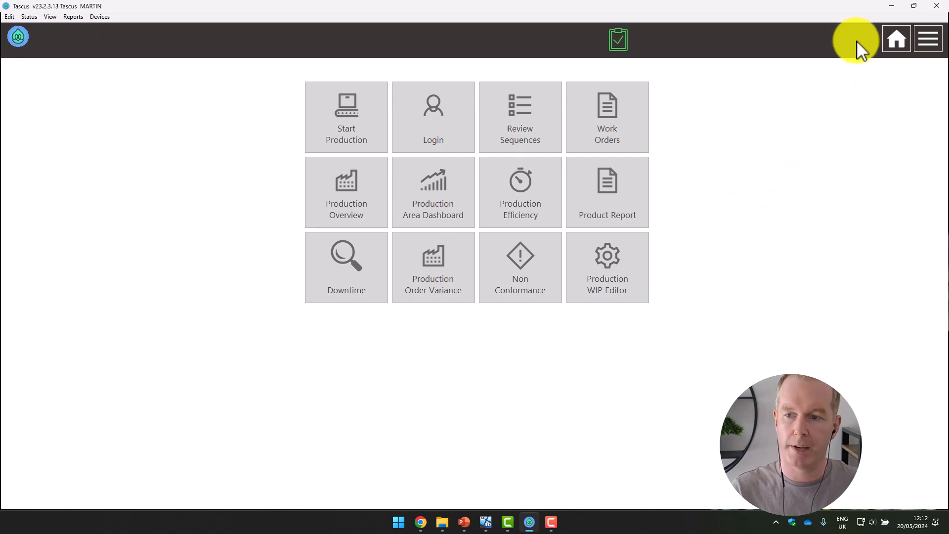
left_click(929, 38)
left_click(917, 81)
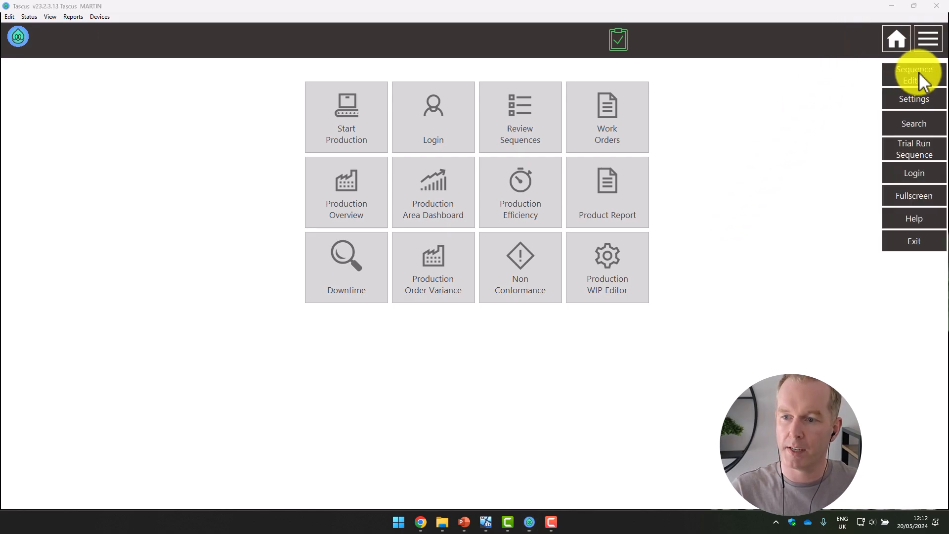
left_click(841, 41)
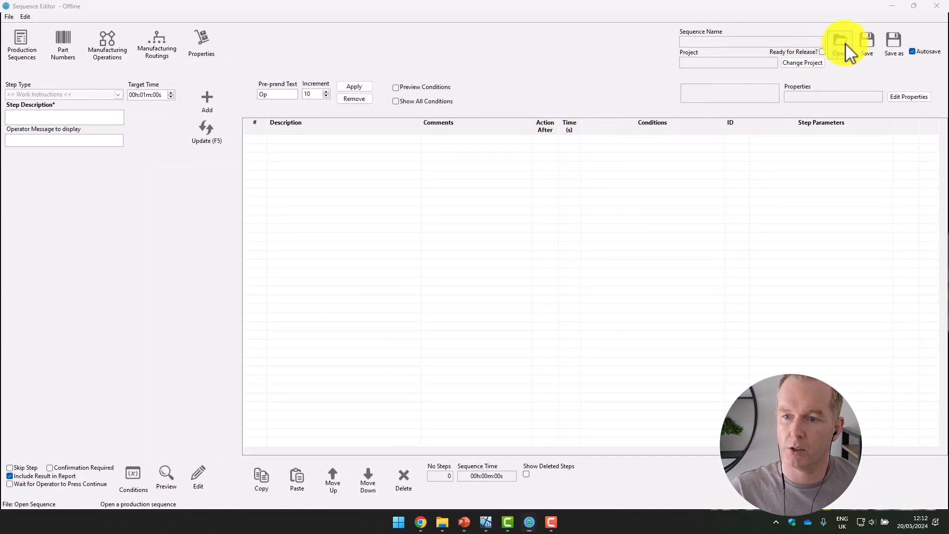
left_click(525, 253)
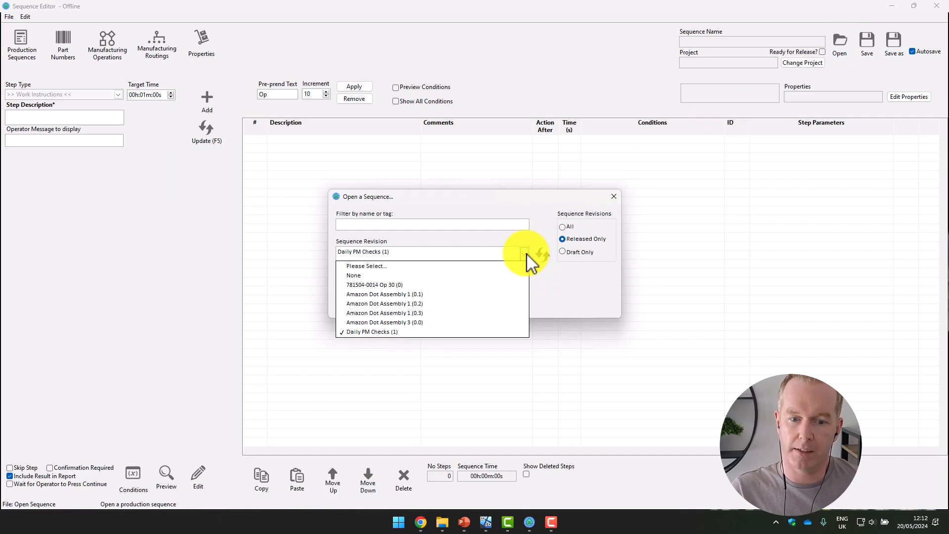
left_click(527, 255)
left_click(564, 226)
left_click(563, 252)
left_click(525, 256)
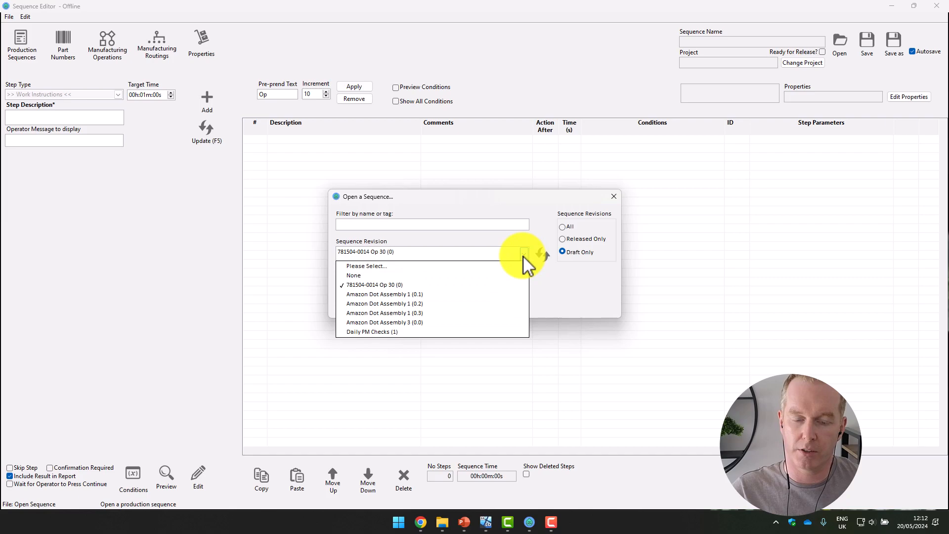
left_click(424, 284)
left_click(420, 293)
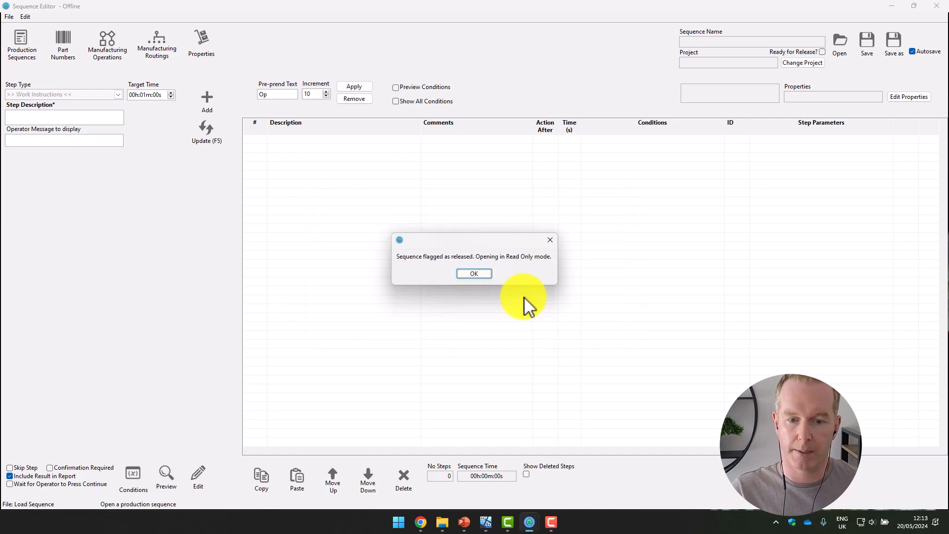
left_click(476, 273)
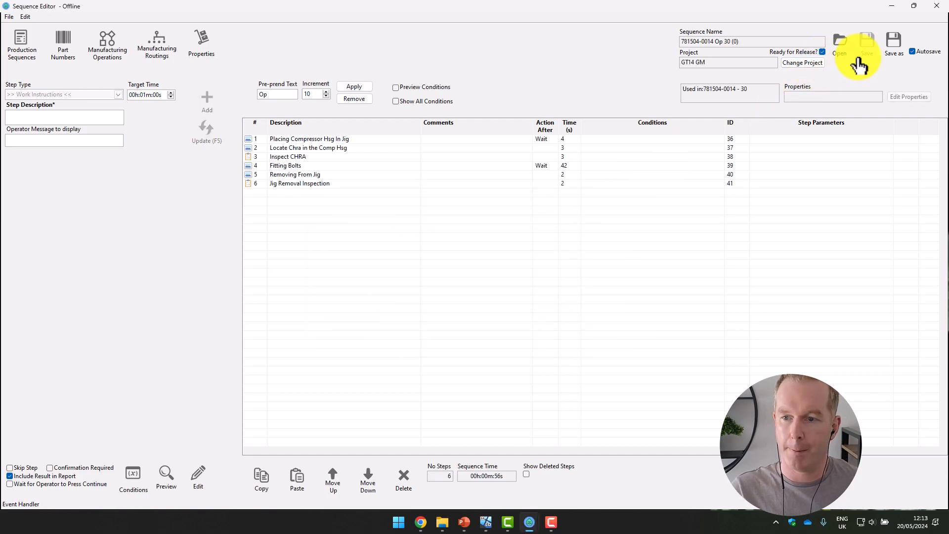
left_click(841, 41)
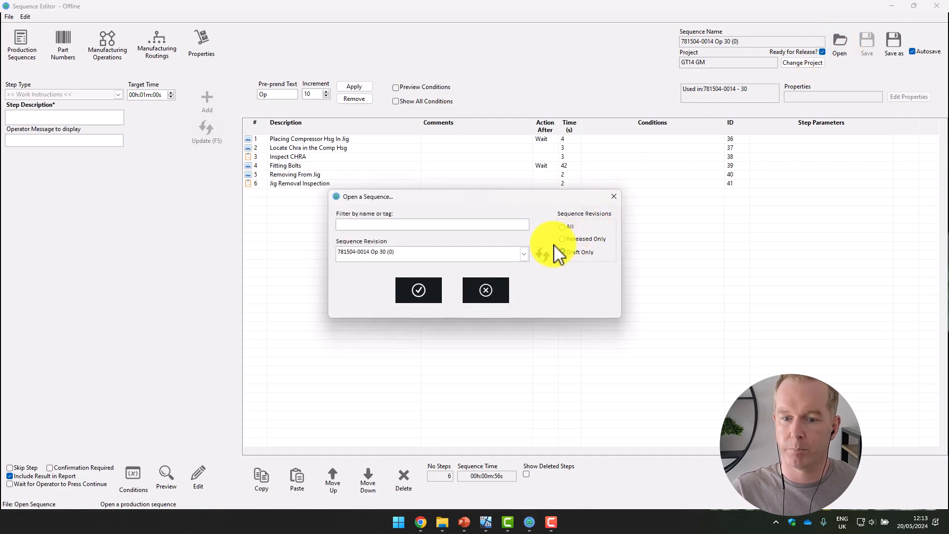
left_click(526, 253)
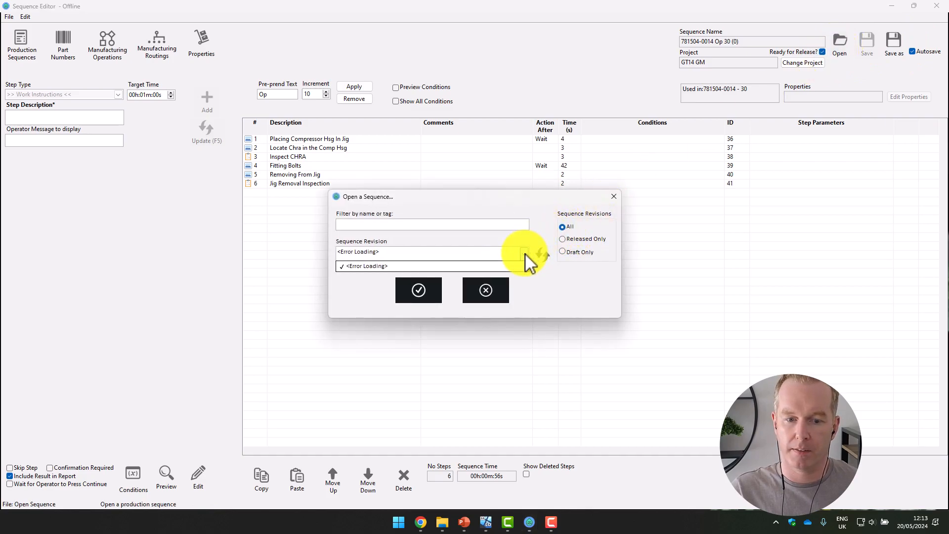
left_click(542, 255)
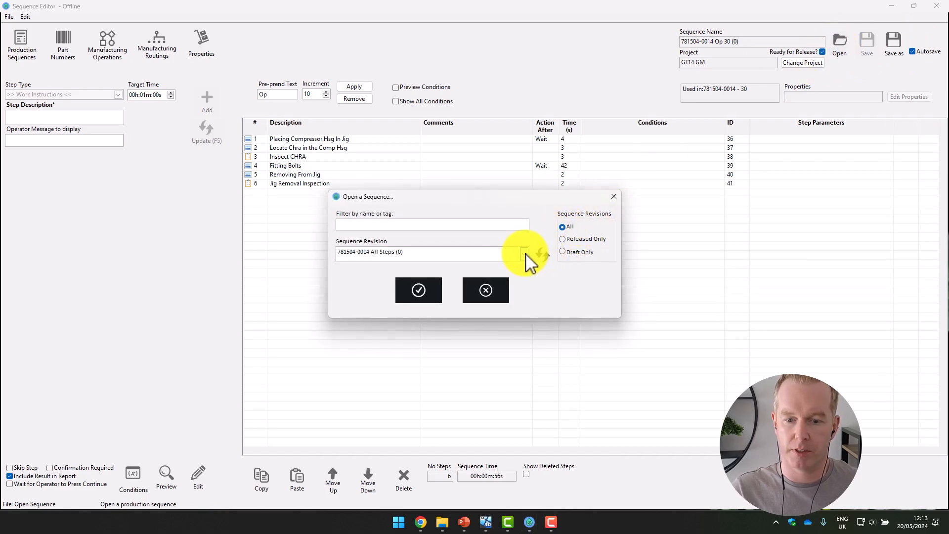
left_click(524, 255)
left_click(428, 298)
left_click(429, 299)
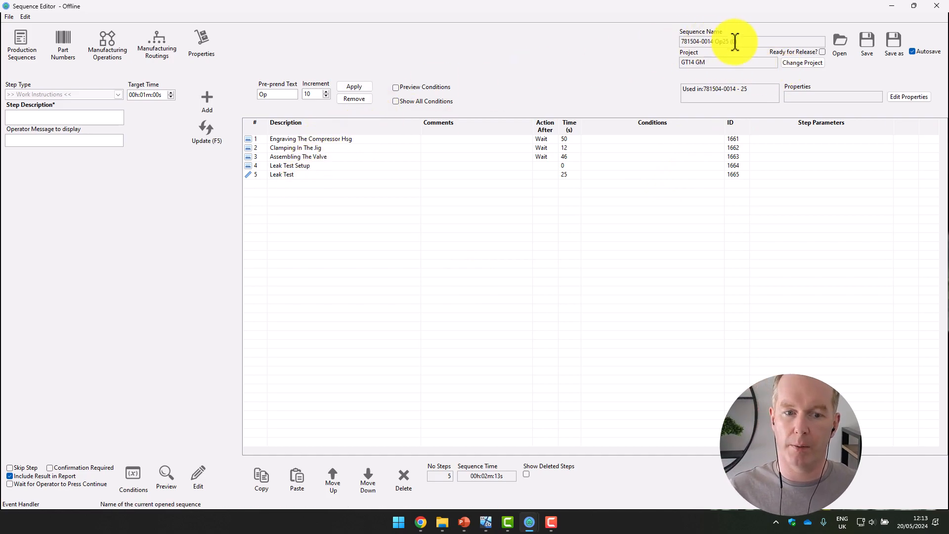
left_click(866, 40)
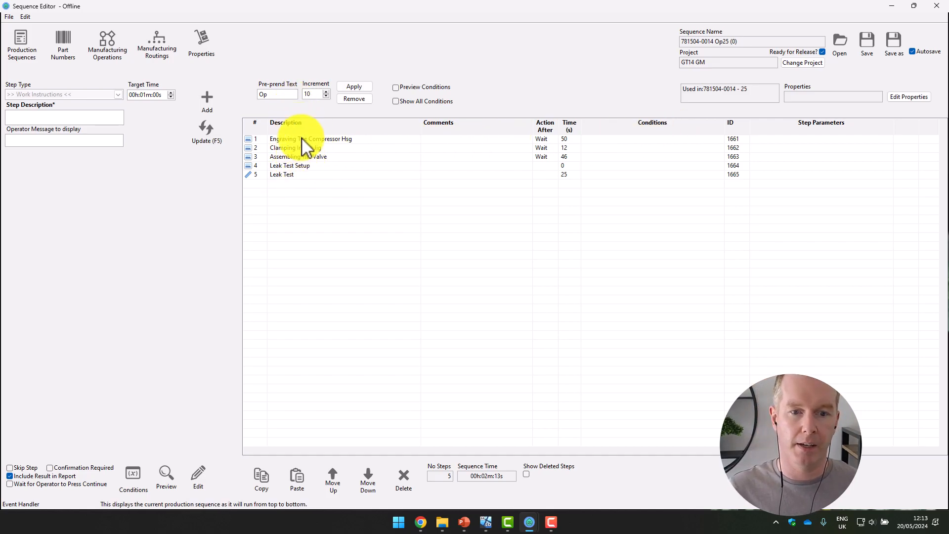
left_click(26, 17)
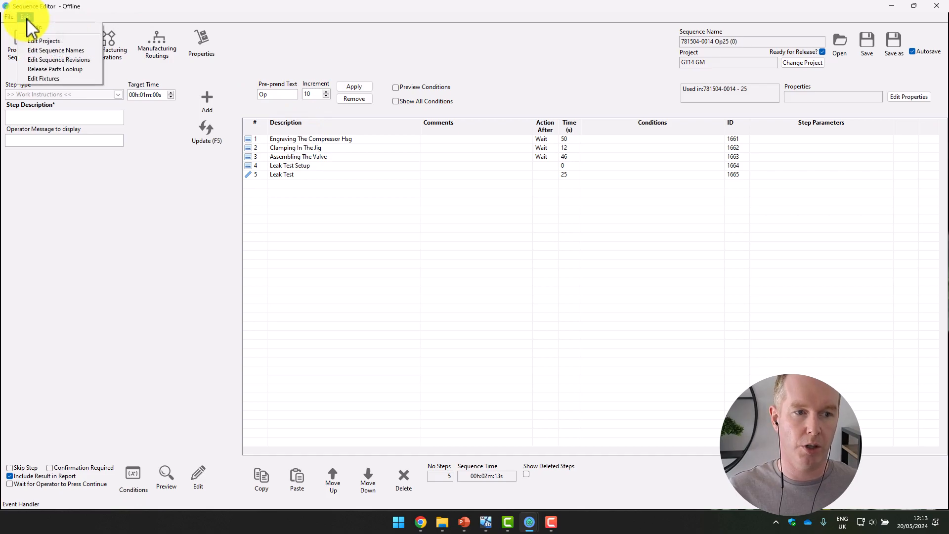
left_click(91, 60)
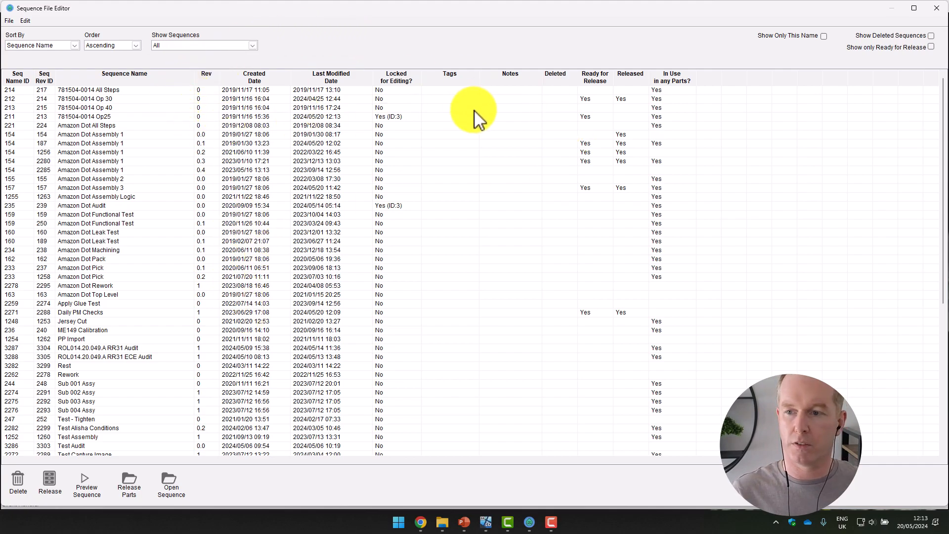
left_click(931, 47)
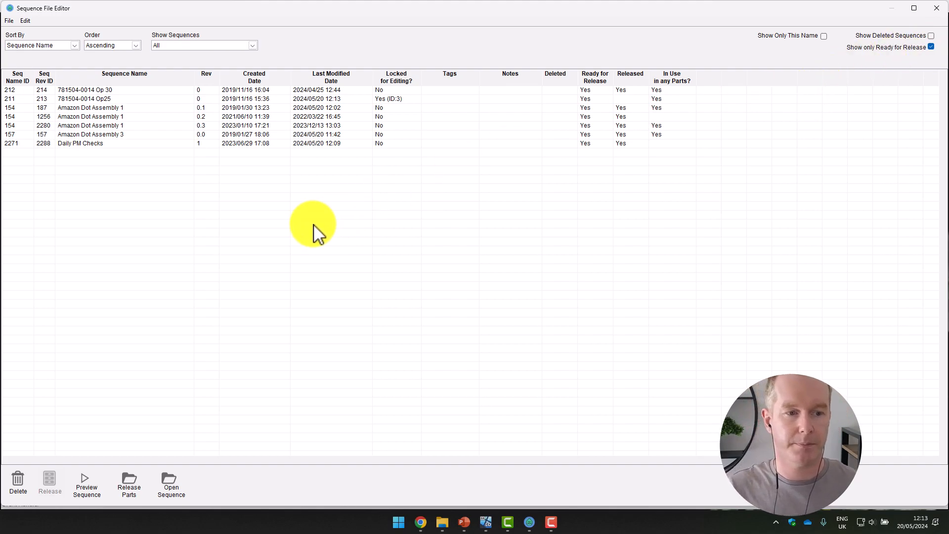
left_click(247, 92)
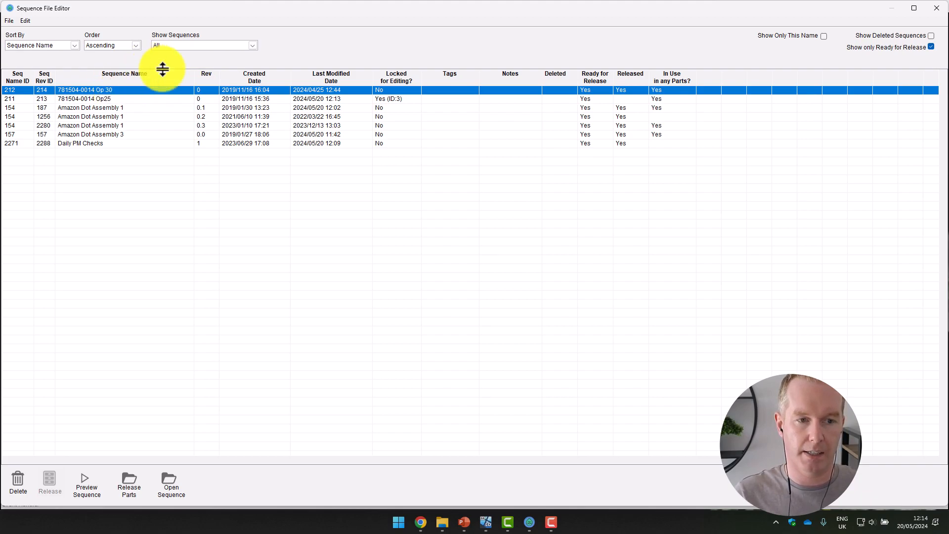
left_click(241, 54)
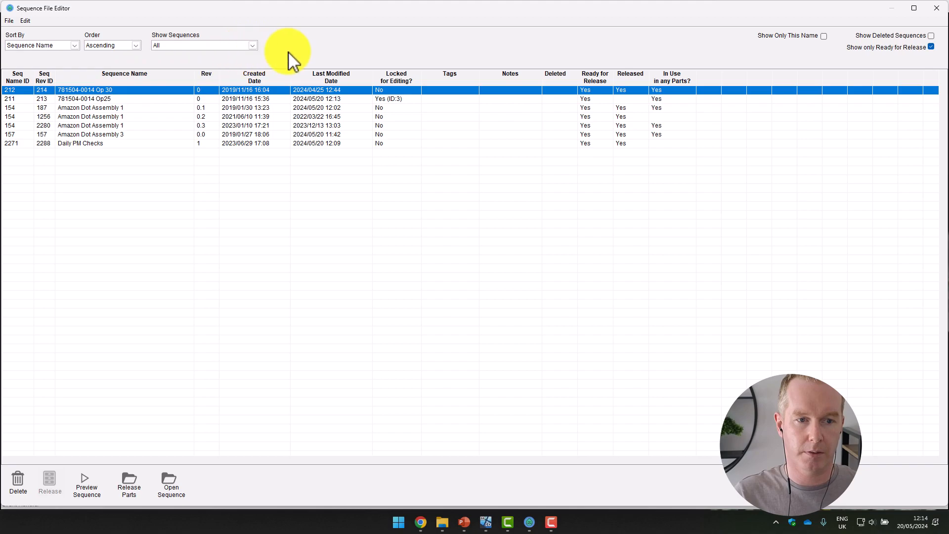
left_click(108, 101)
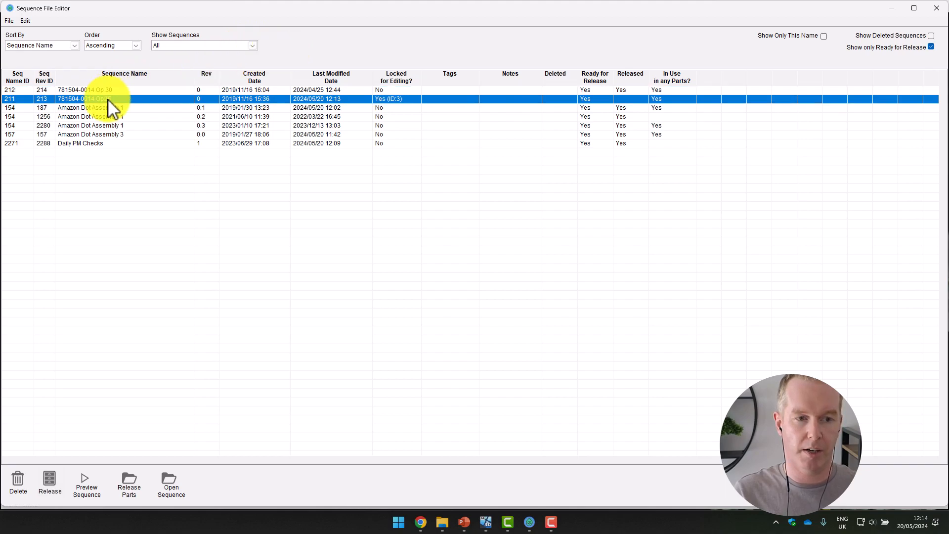
left_click(50, 481)
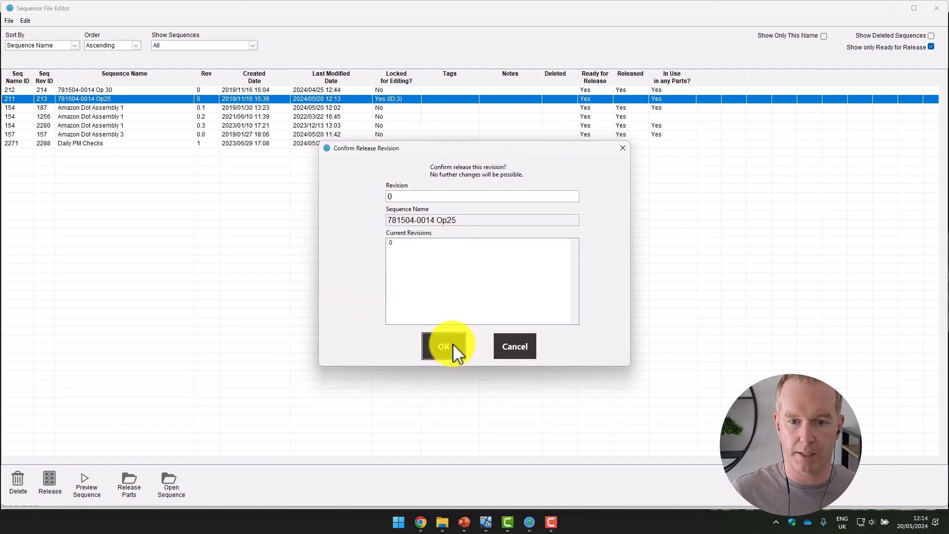
left_click(445, 346)
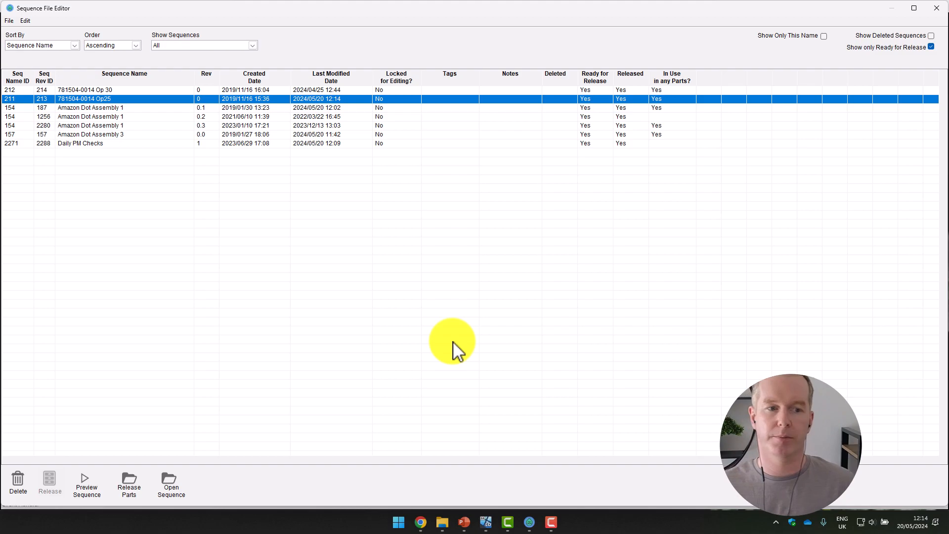
left_click(938, 8)
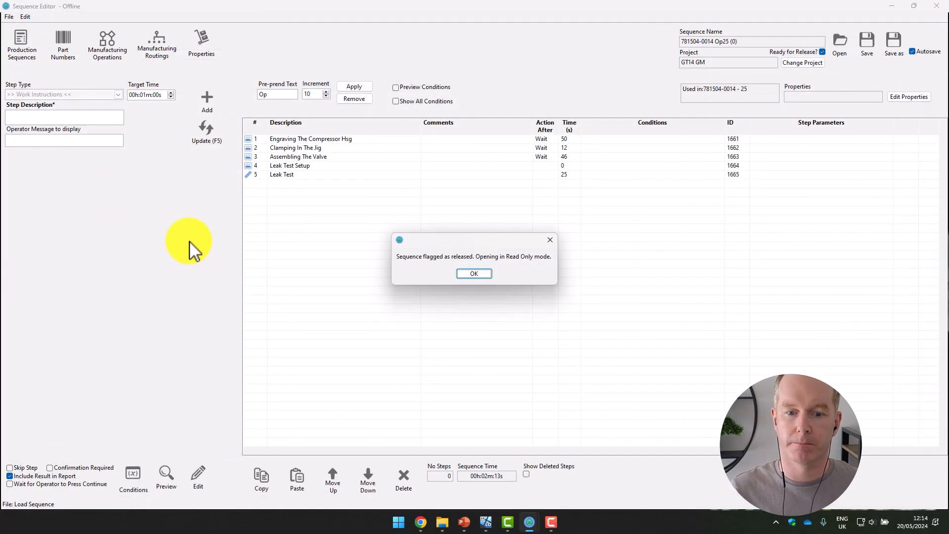
left_click(471, 274)
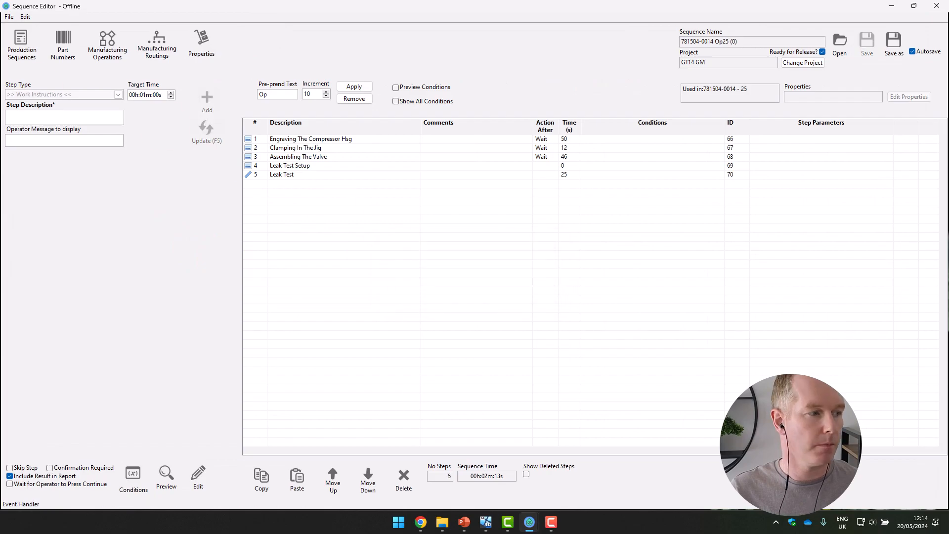